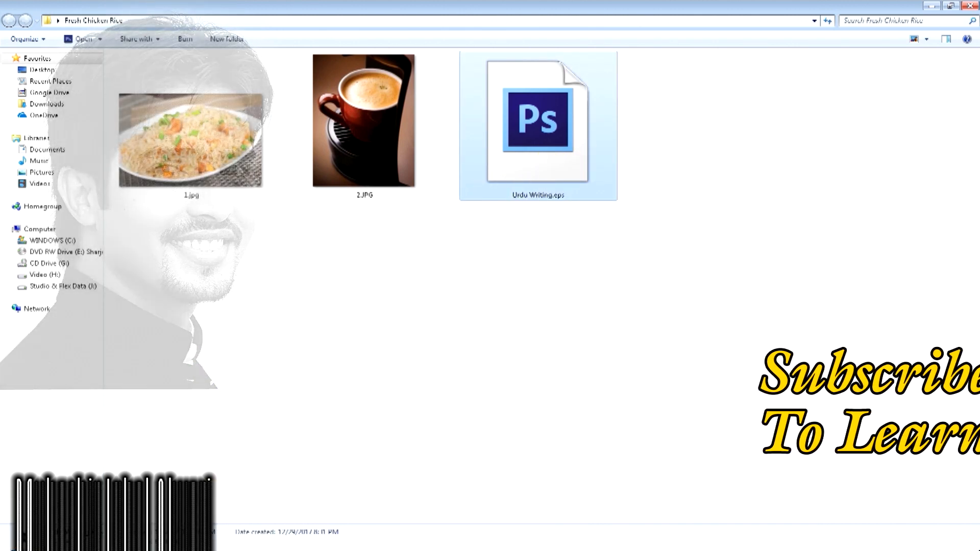
Step: Open Urdu Writing.eps from the Fresh Chicken Rice folder in Photoshop
drag(562, 147, 566, 195)
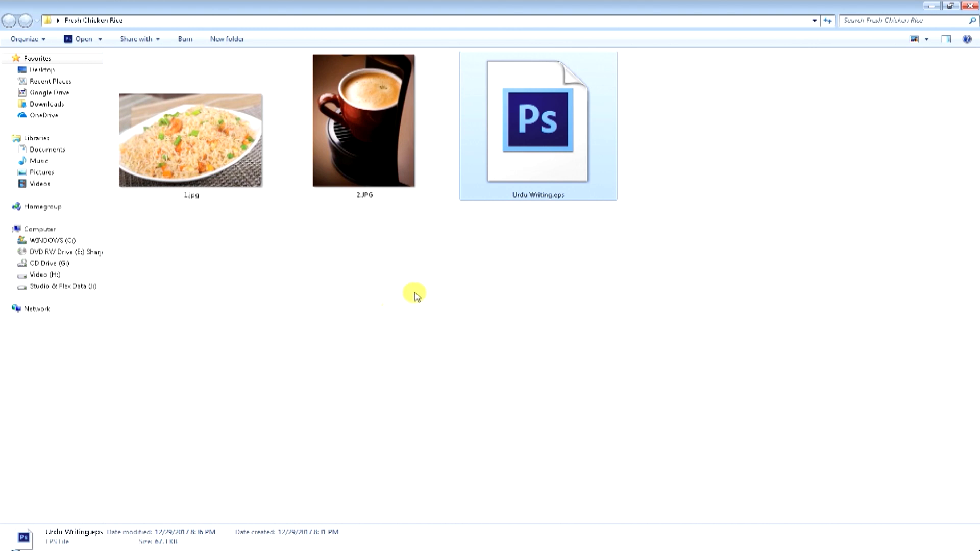
drag(533, 100, 561, 175)
drag(553, 113, 443, 361)
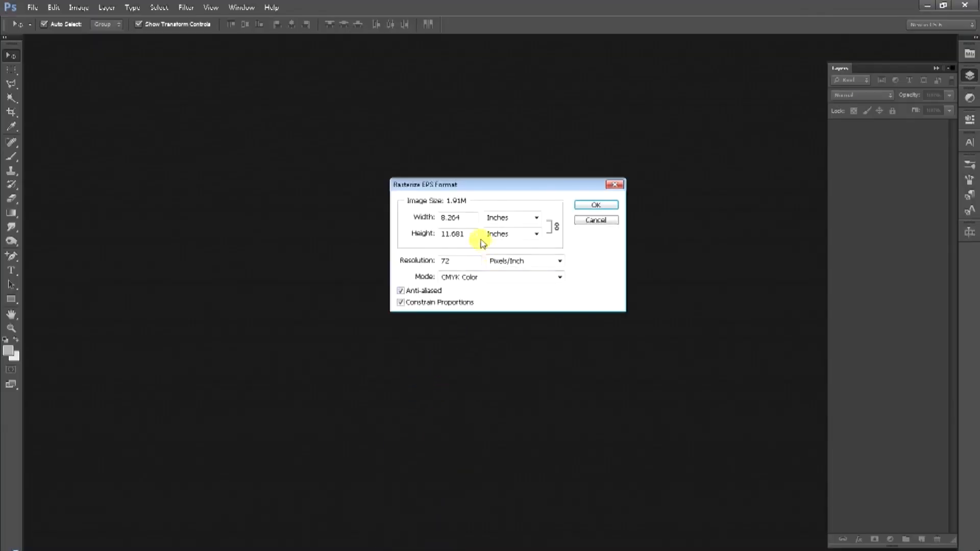
Step: Rasterize the EPS file at a resolution of 900 pixels/inch
double_click(445, 260)
double_click(465, 262)
drag(464, 263, 381, 262)
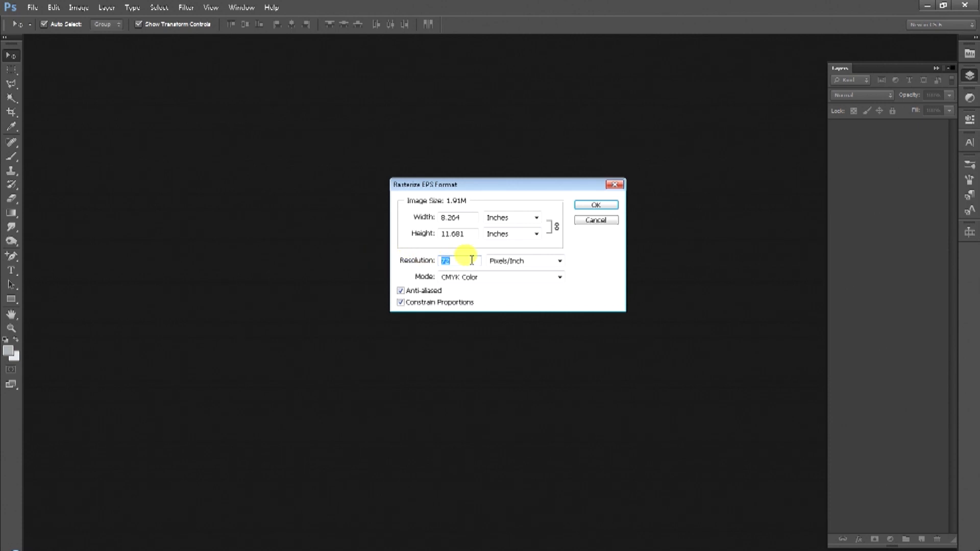
text(80)
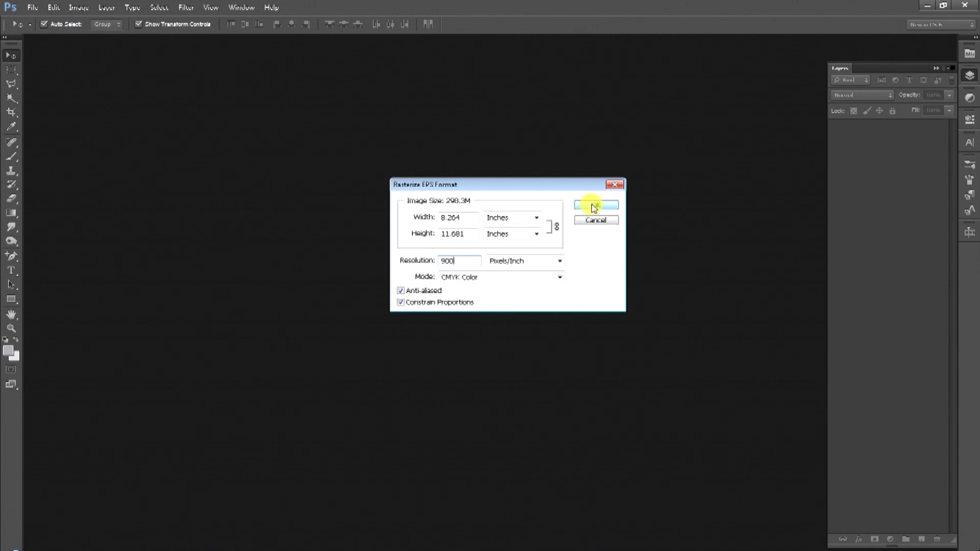
drag(558, 184, 568, 242)
drag(474, 319, 432, 318)
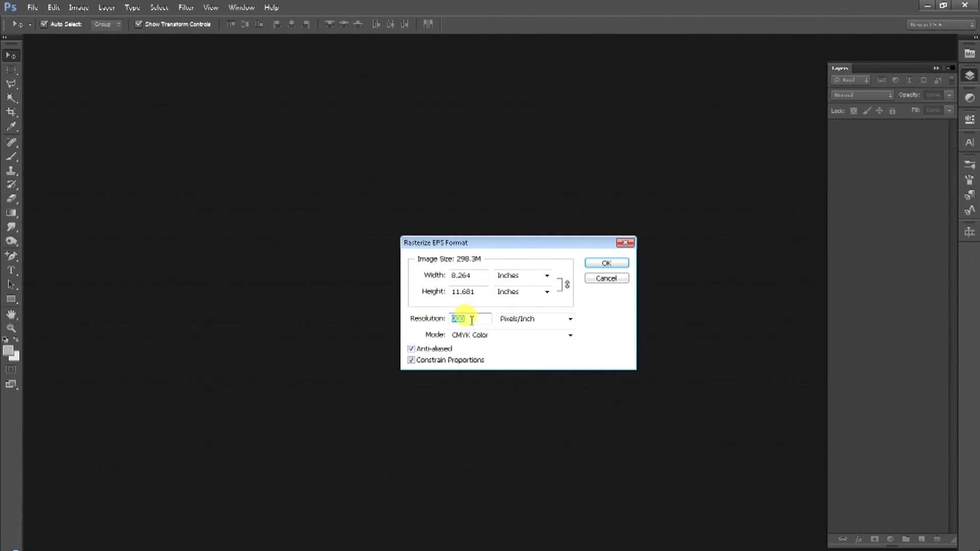
click(603, 263)
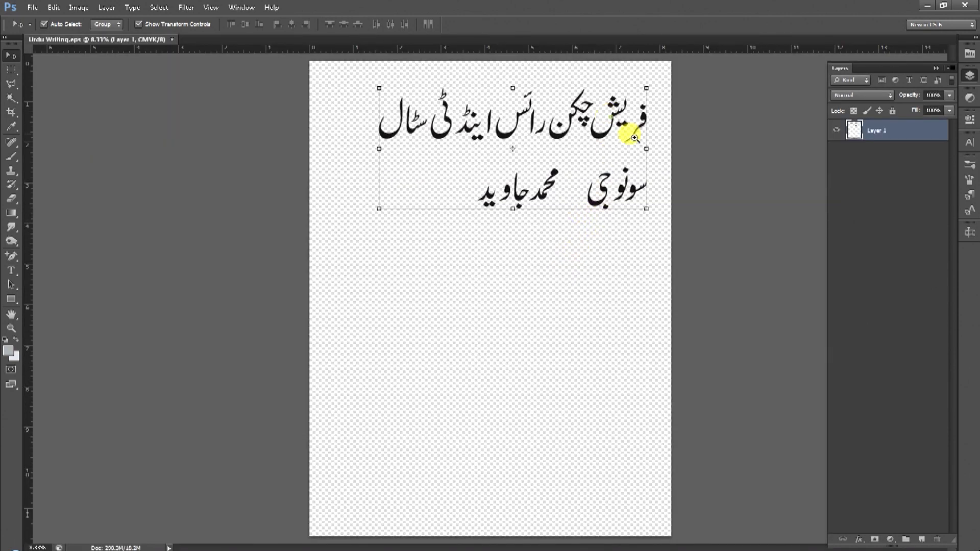
Step: Marquee-select the word "اینڈ" in the headline, move it down below the text lines, and deselect it
drag(634, 138, 613, 260)
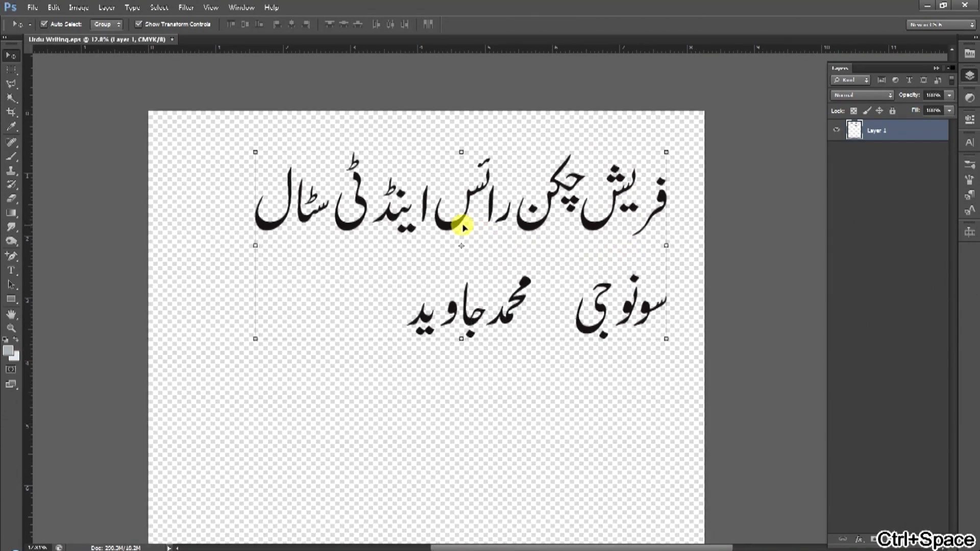
key(m)
drag(370, 164, 302, 360)
key(v)
drag(697, 147, 735, 180)
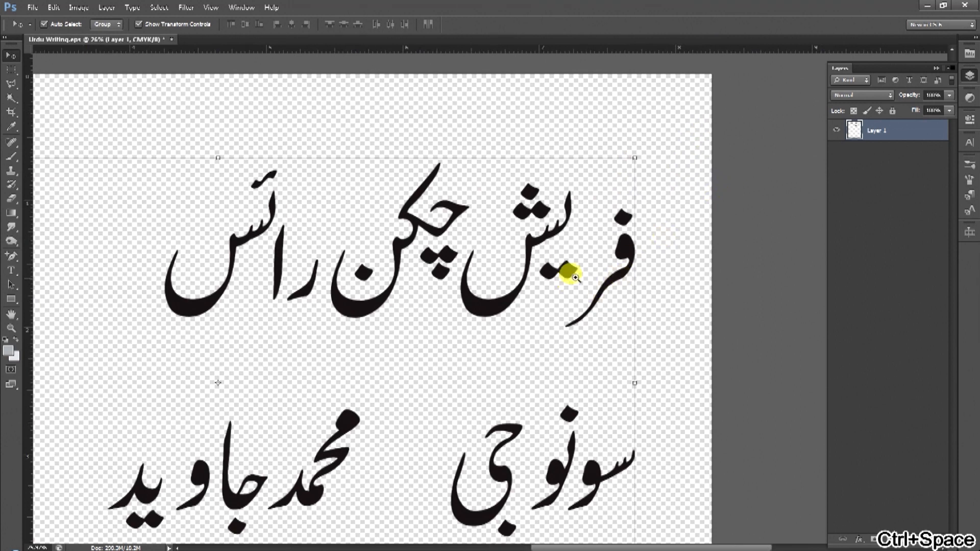
drag(573, 269, 586, 271)
key(ctrl+d)
Step: Tighten the gap between "فر" and "یش" in the headline by shifting Magic Wand selections of the letters
key(w)
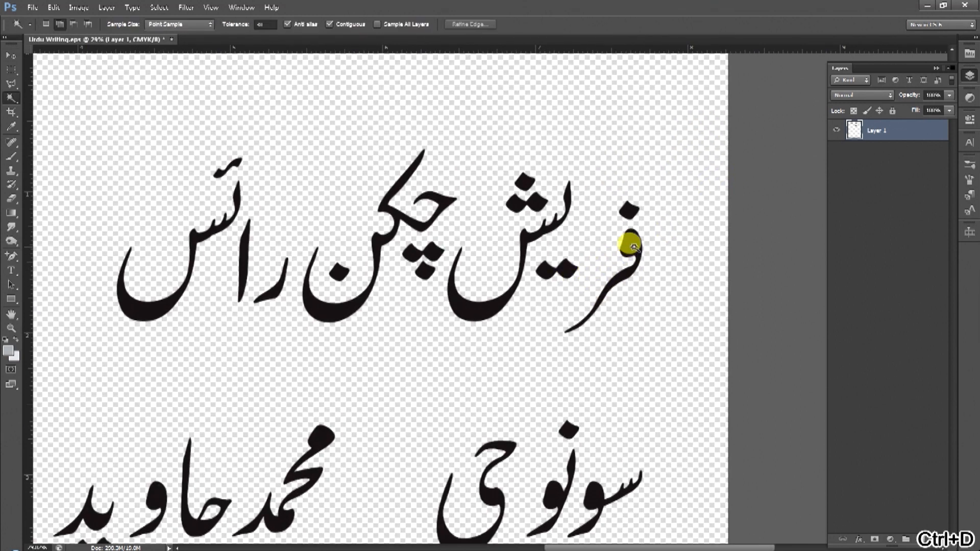
click(635, 244)
key(v)
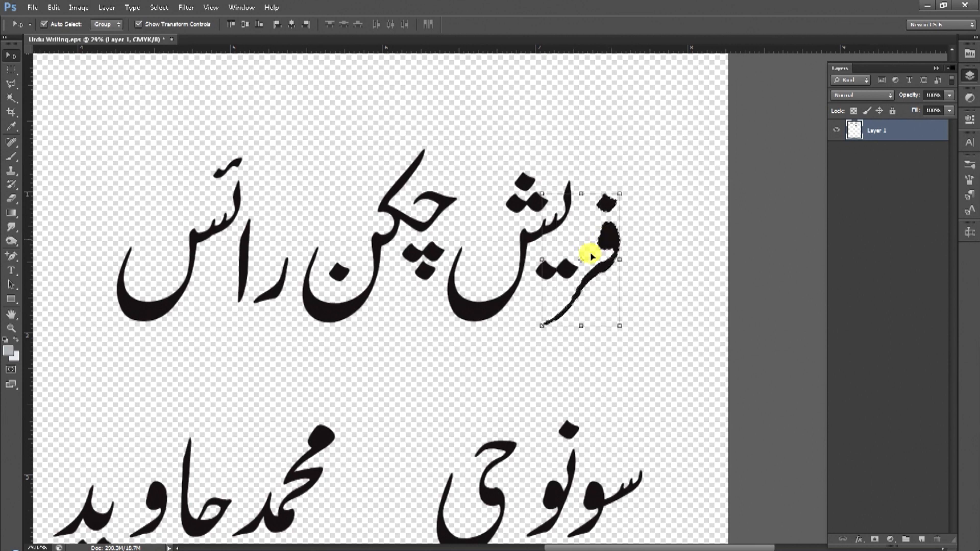
key(w)
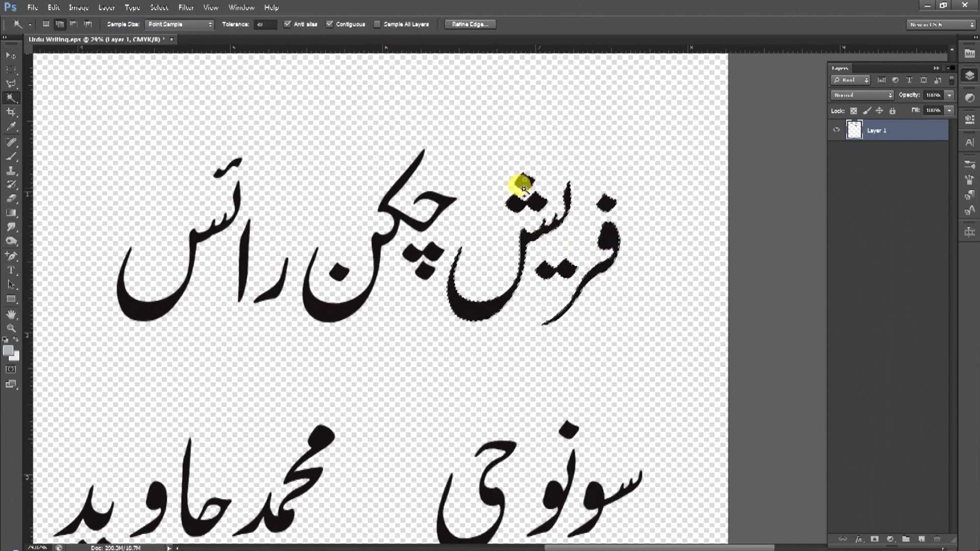
key(v)
Step: Add "چکن" and "رائس" to the letter selection, moving the selected words closer together along the headline
key(w)
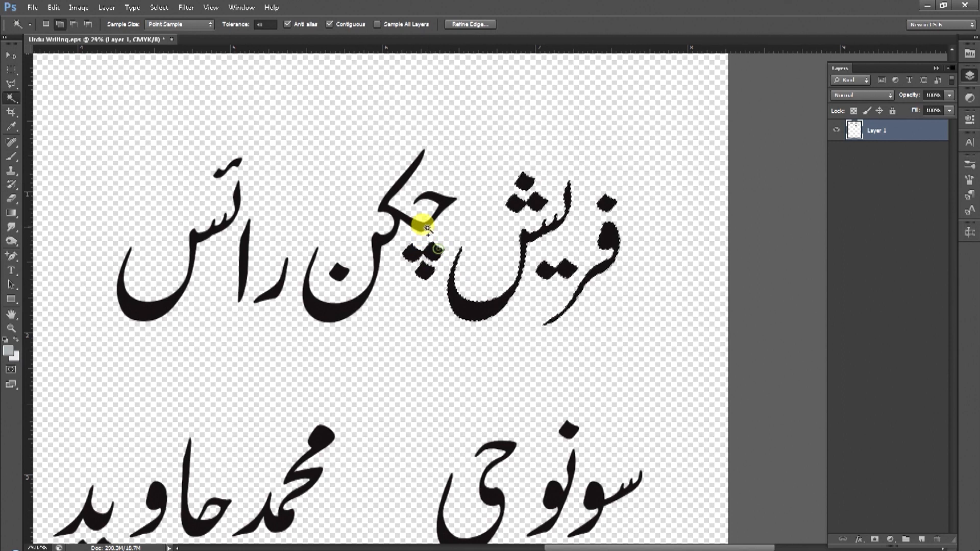
key(v)
mouse_move(341, 302)
mouse_down()
mouse_move(260, 292)
mouse_move(333, 290)
mouse_up()
key(w)
shift+click(243, 276)
key(v)
Step: Move the selected words "فریش چکن رائس" left to close the gap beside "ٹی"
key(space)
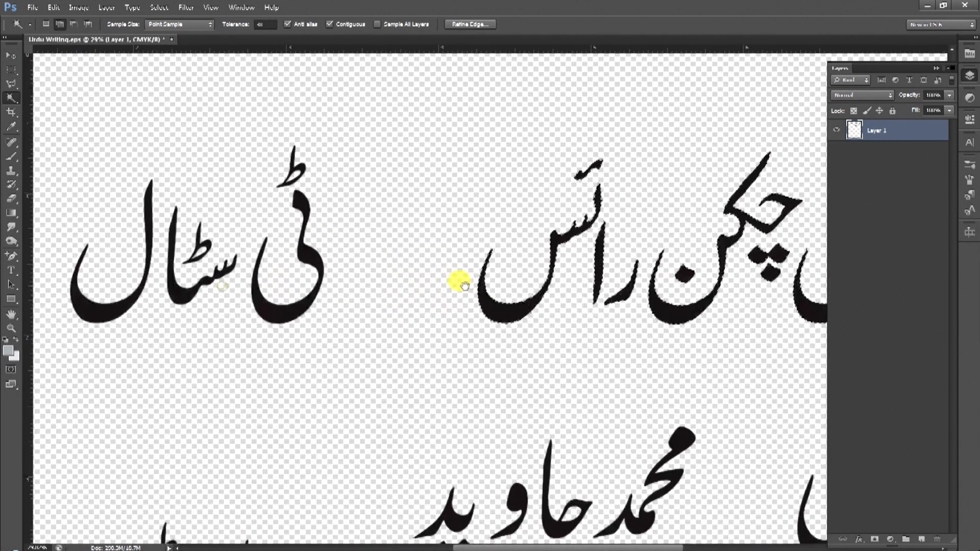
key(v)
drag(504, 311, 363, 311)
key(space)
drag(336, 271, 391, 271)
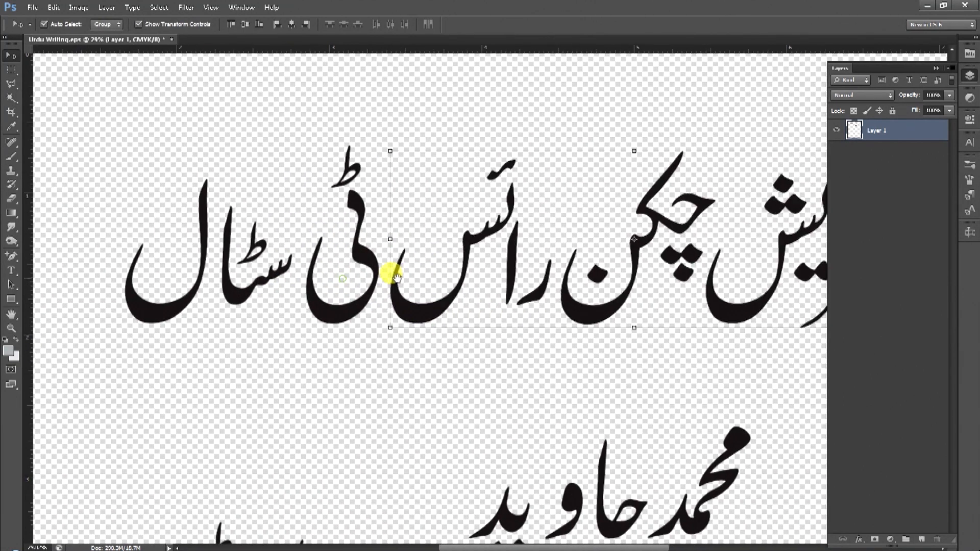
drag(412, 305, 408, 305)
Step: Add the word "ٹی" to the Magic Wand selection and shift the selected words closer to "سٹال"
drag(12, 98, 43, 104)
click(344, 219)
click(355, 166)
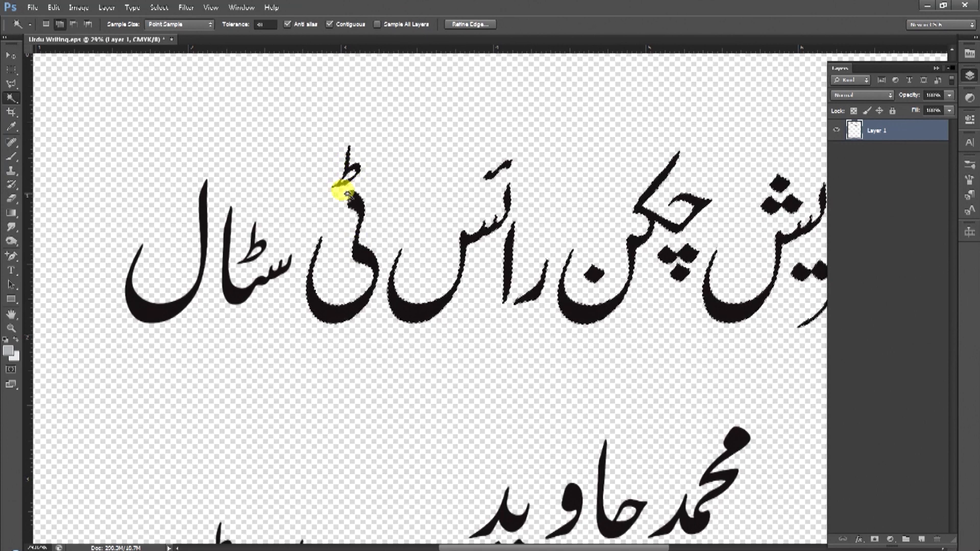
key(v)
drag(332, 309, 313, 306)
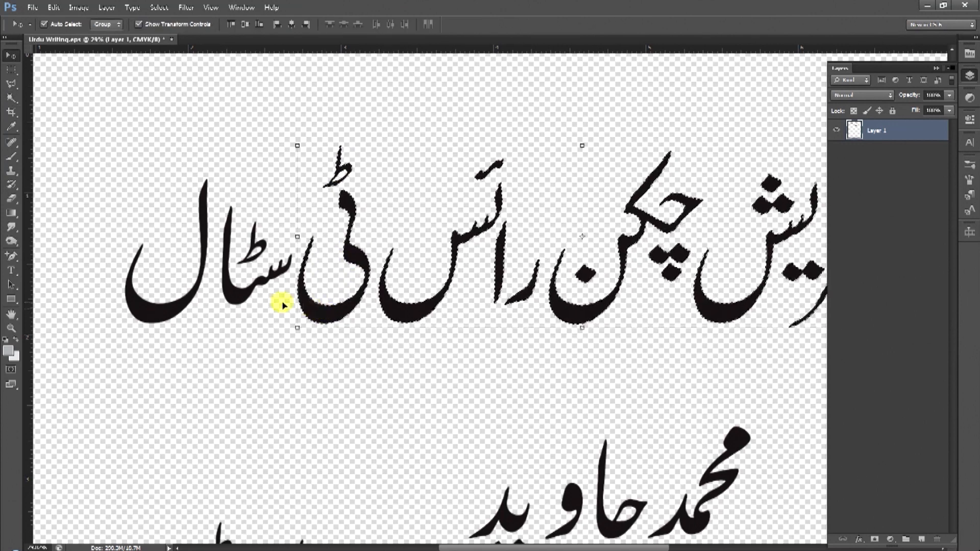
Step: Add the letters of "سٹال" to the selection, tightening their spacing so the whole headline is selected
key(w)
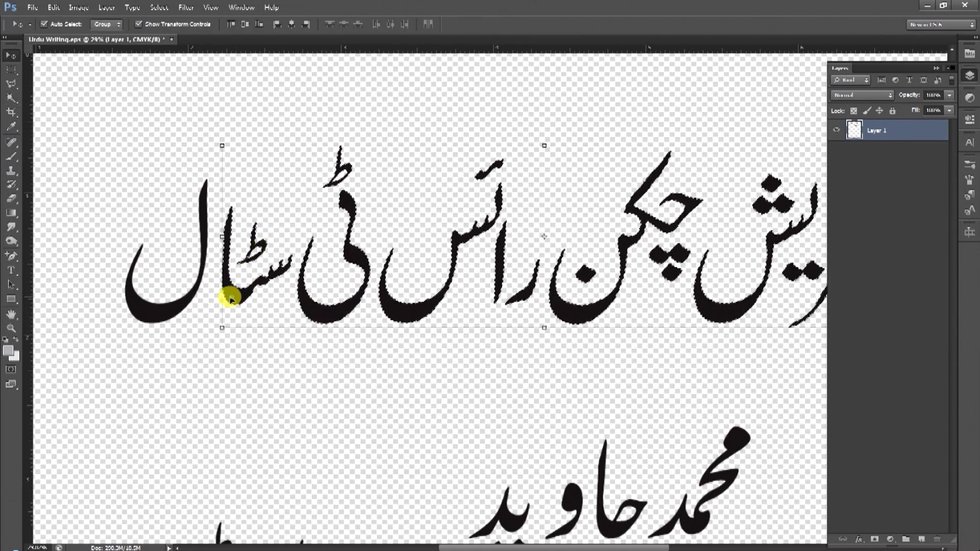
drag(235, 299, 231, 298)
key(w)
click(199, 293)
key(alt+space)
drag(464, 290, 435, 276)
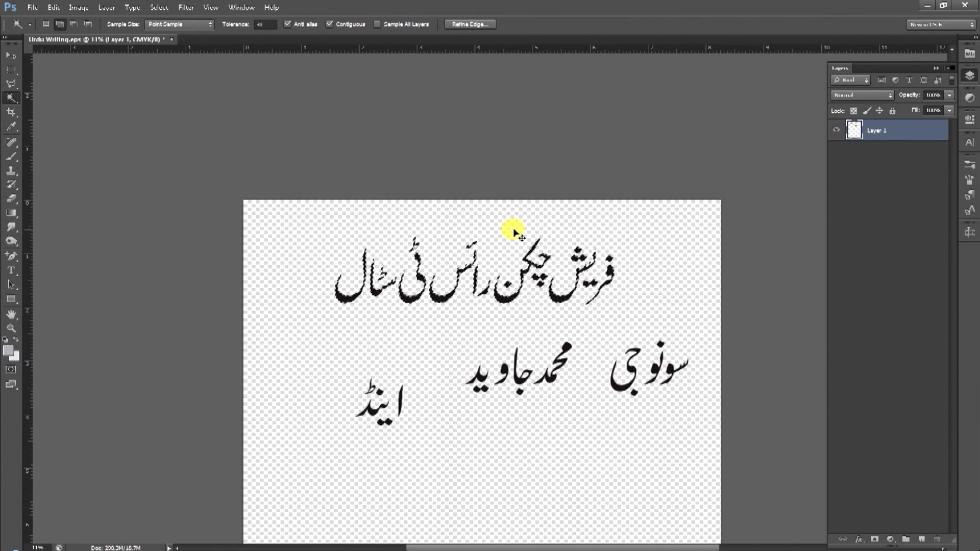
Step: Start a new document with its dimensions in inches and the color mode set to CMYK Color
key(ctrl+n)
click(557, 314)
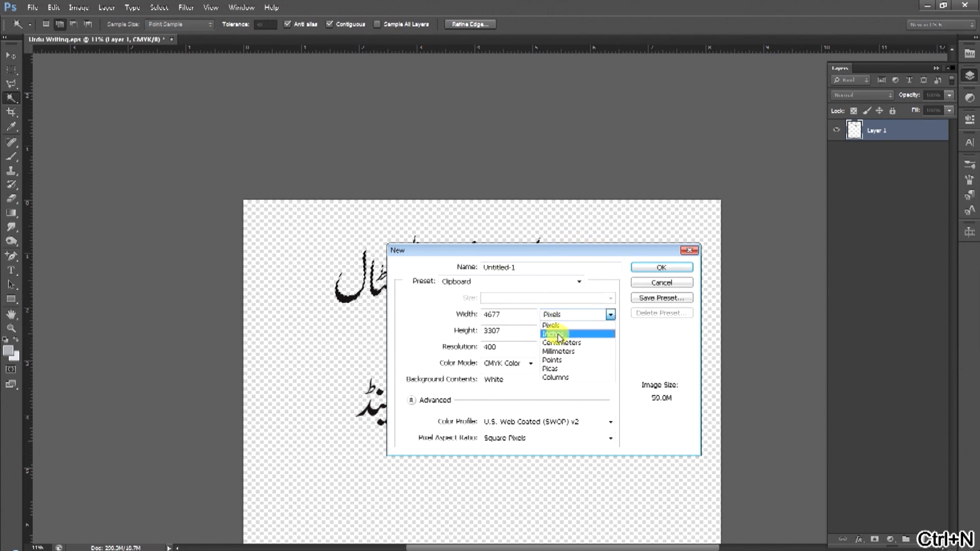
click(558, 334)
click(526, 364)
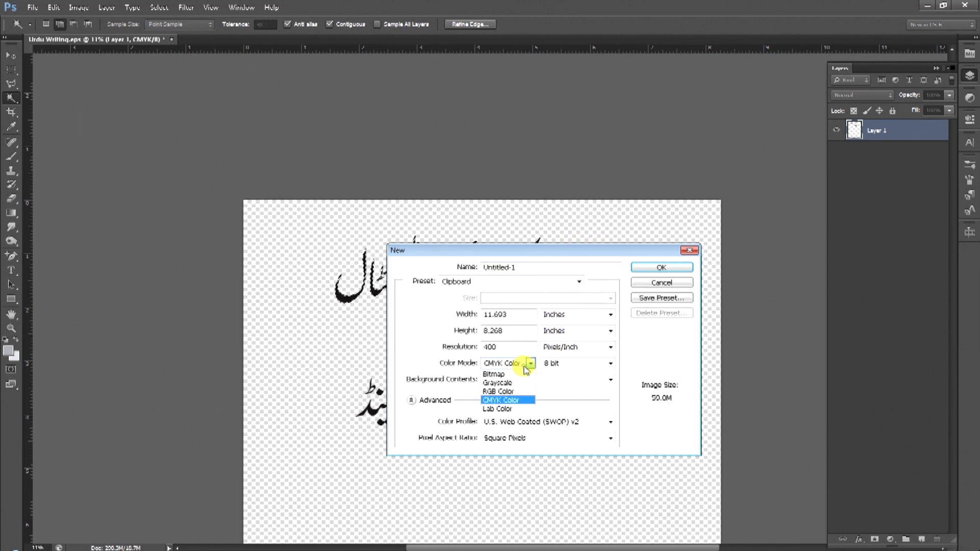
click(452, 381)
click(503, 366)
click(503, 402)
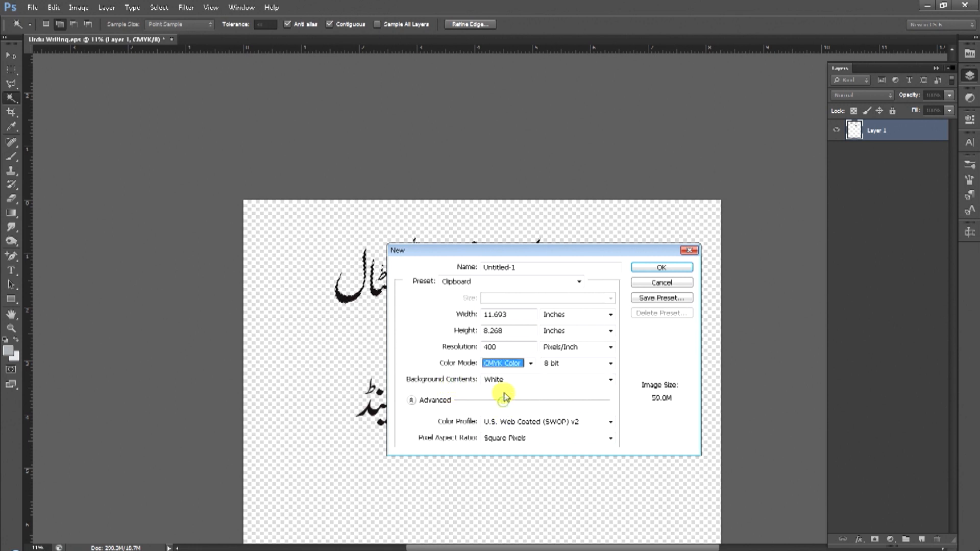
Step: Set the resolution to 72 pixels/inch, the width to 72 inches and the height to 36 inches, and create the document
double_click(490, 347)
text(72)
double_click(521, 313)
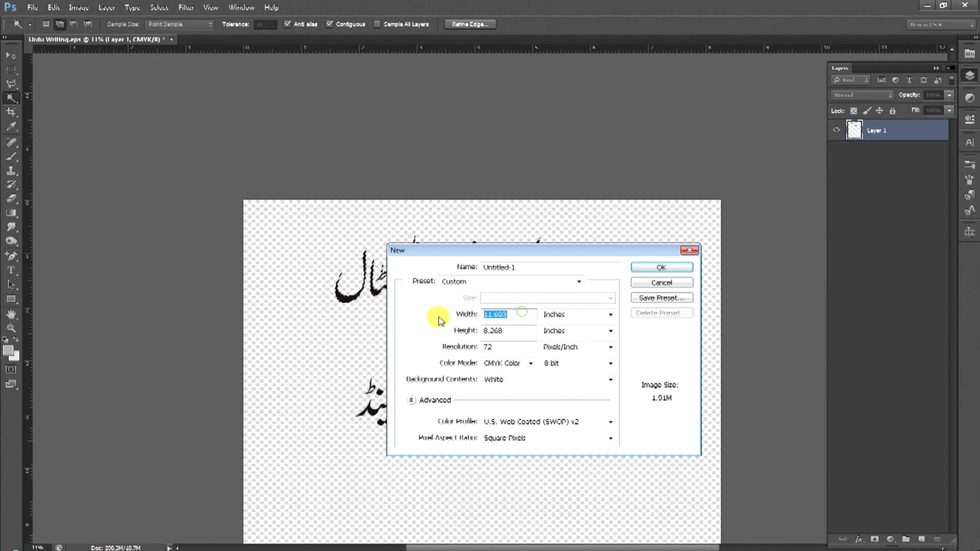
click(513, 315)
drag(514, 315, 436, 317)
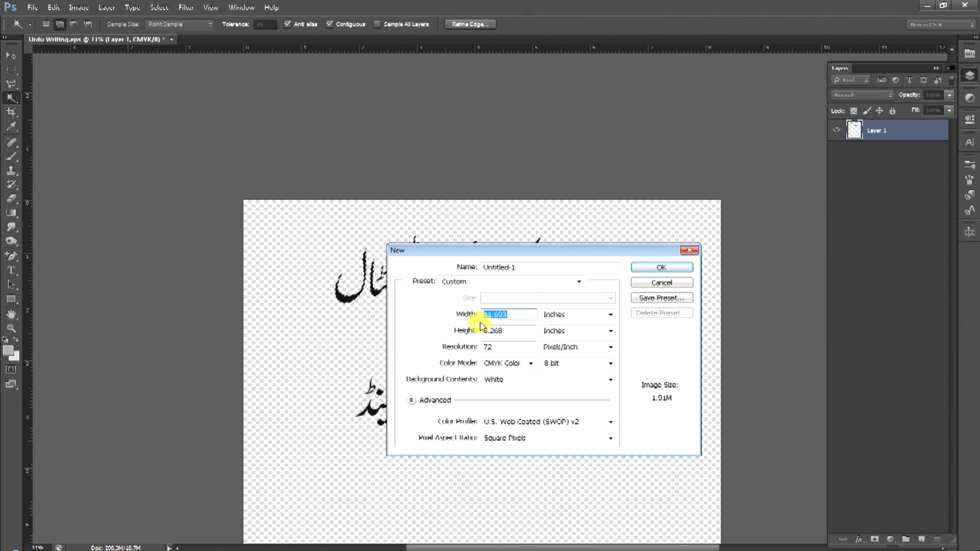
text(72)
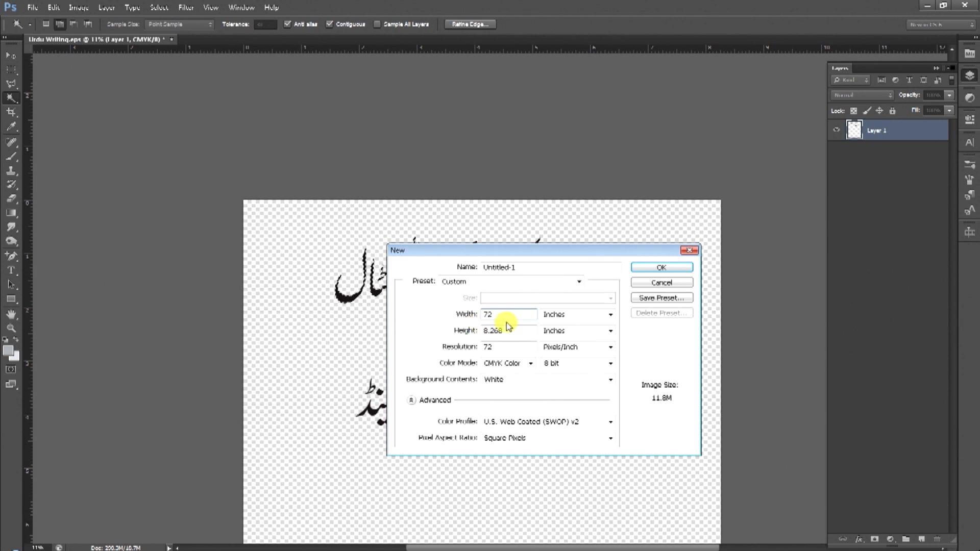
drag(514, 330, 408, 335)
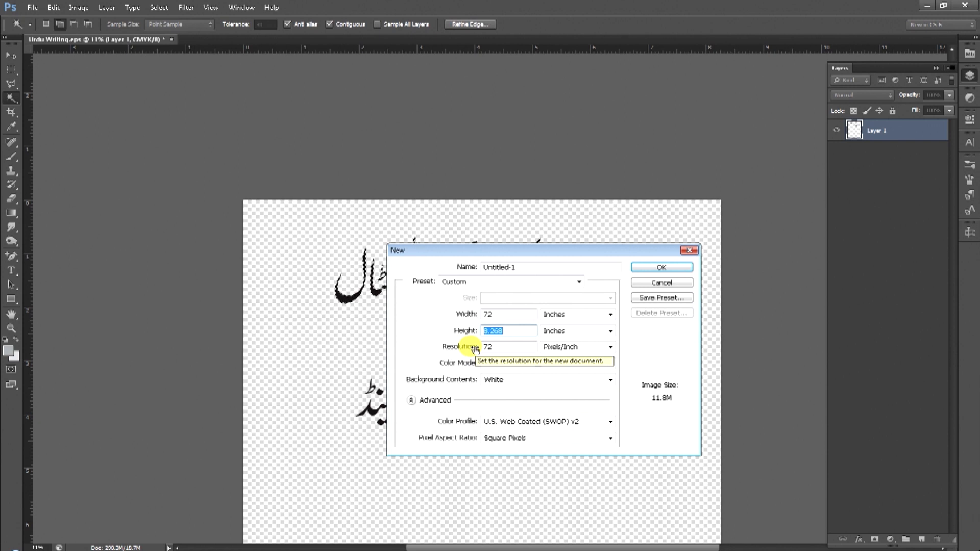
text(36)
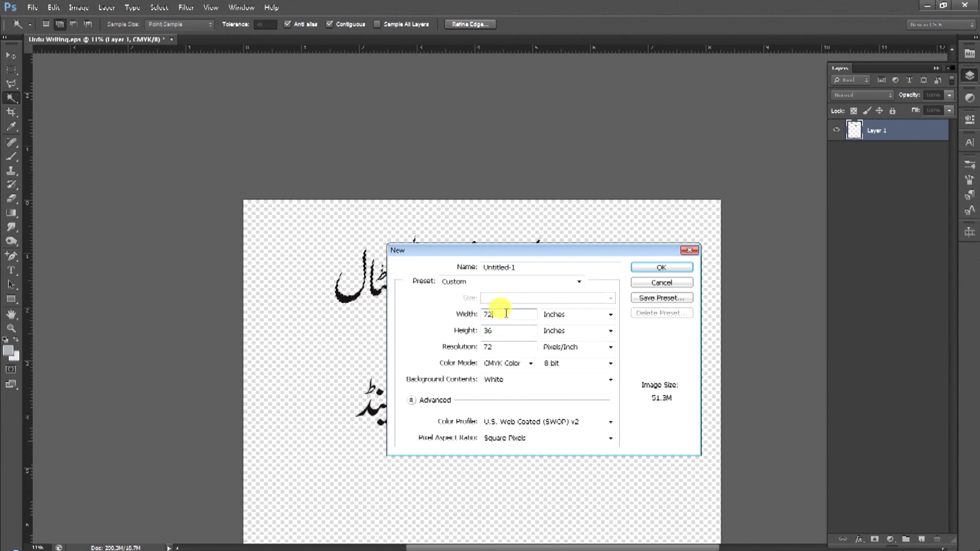
drag(505, 315, 489, 345)
click(498, 317)
click(496, 331)
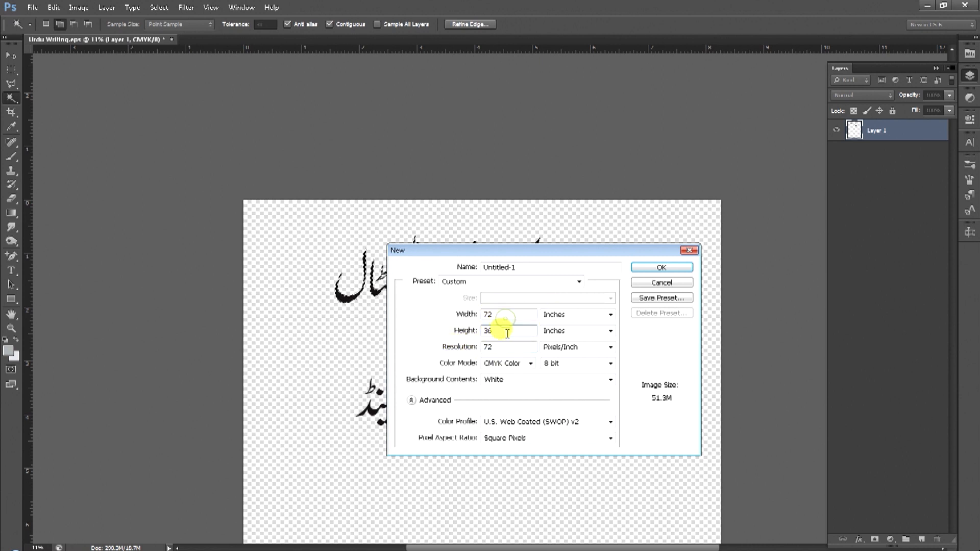
click(645, 268)
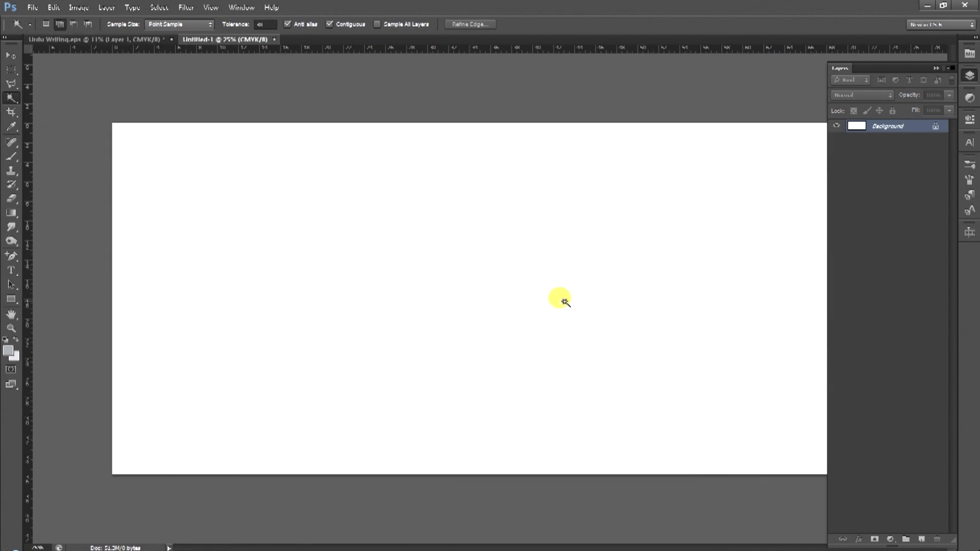
Step: Marquee-select the headline "فریش چکن رائس ٹی سٹال" in Urdu Writing.eps and transfer it into the blank 72 × 36 inch document
key(alt+space)
mouse_move(588, 265)
mouse_down()
mouse_move(562, 262)
mouse_move(607, 263)
mouse_move(580, 260)
mouse_move(582, 276)
mouse_up()
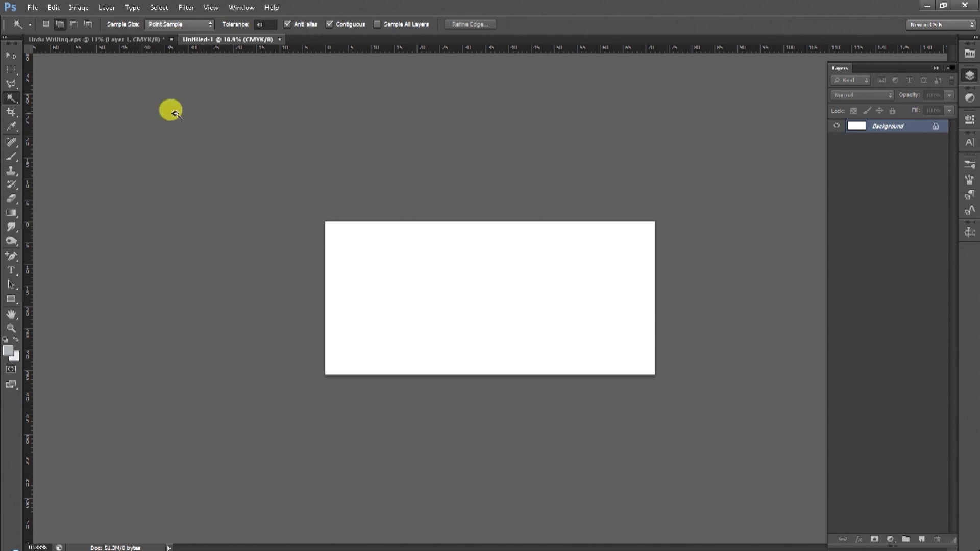
click(114, 39)
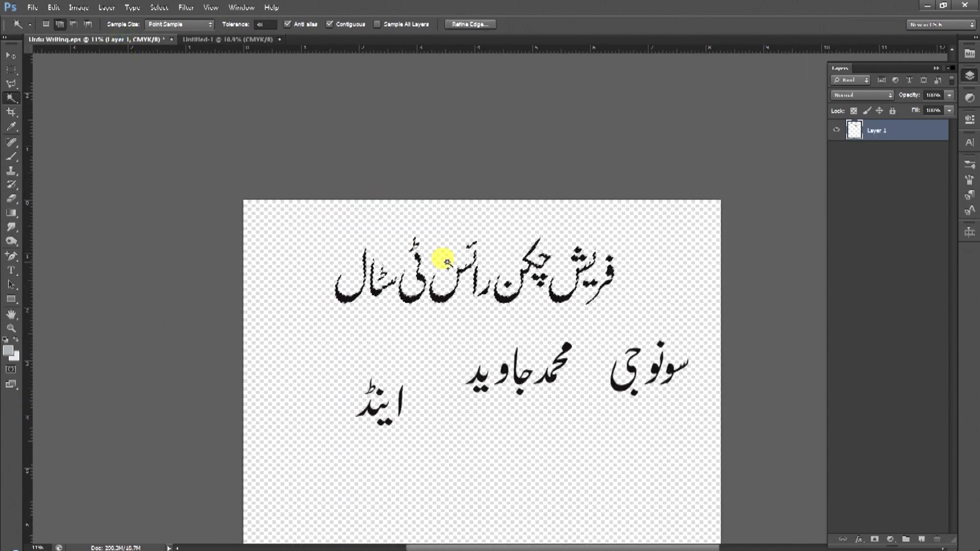
key(ctrl+d)
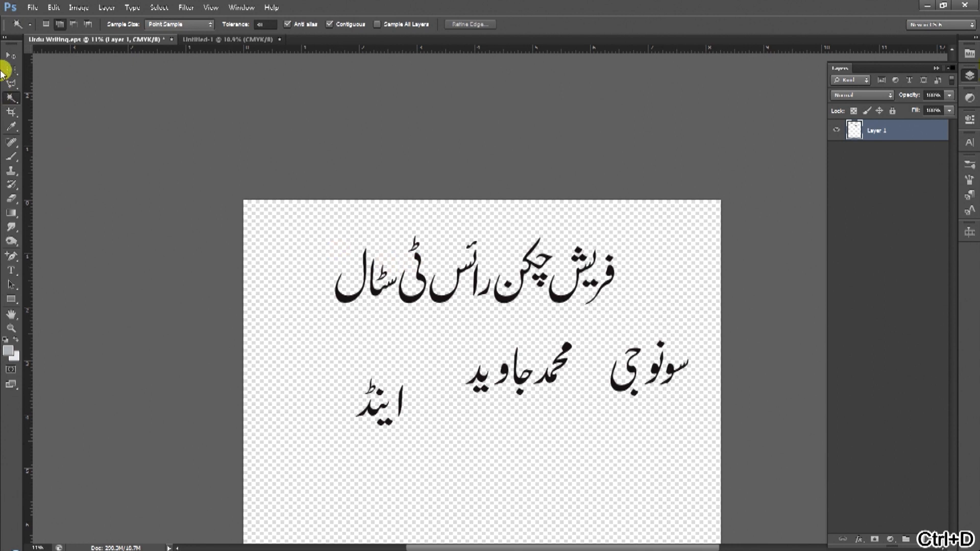
click(11, 70)
drag(249, 202, 648, 312)
click(11, 55)
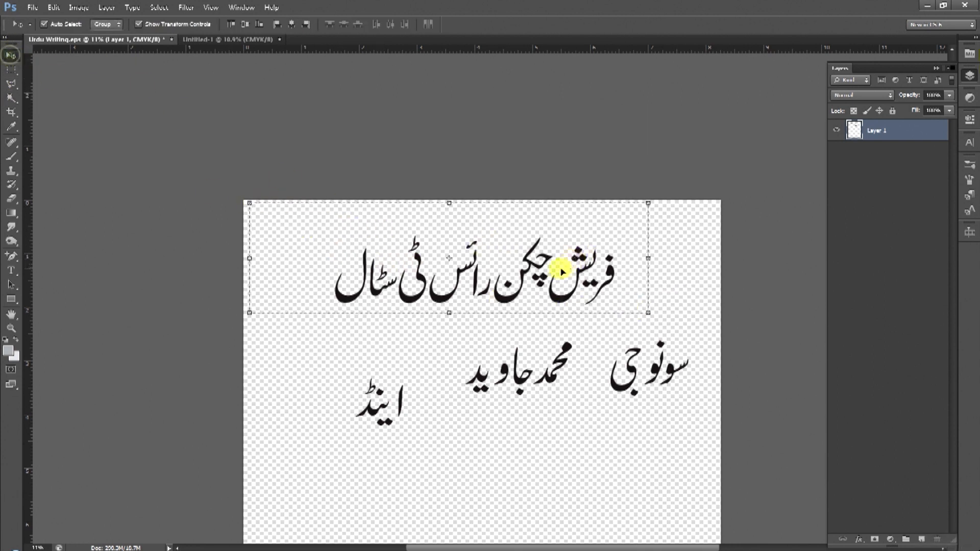
drag(539, 268, 564, 258)
Step: Position and scale the headline so it spans most of the width along the canvas's upper half
drag(566, 313, 564, 291)
key(ctrl+t)
drag(628, 302, 609, 275)
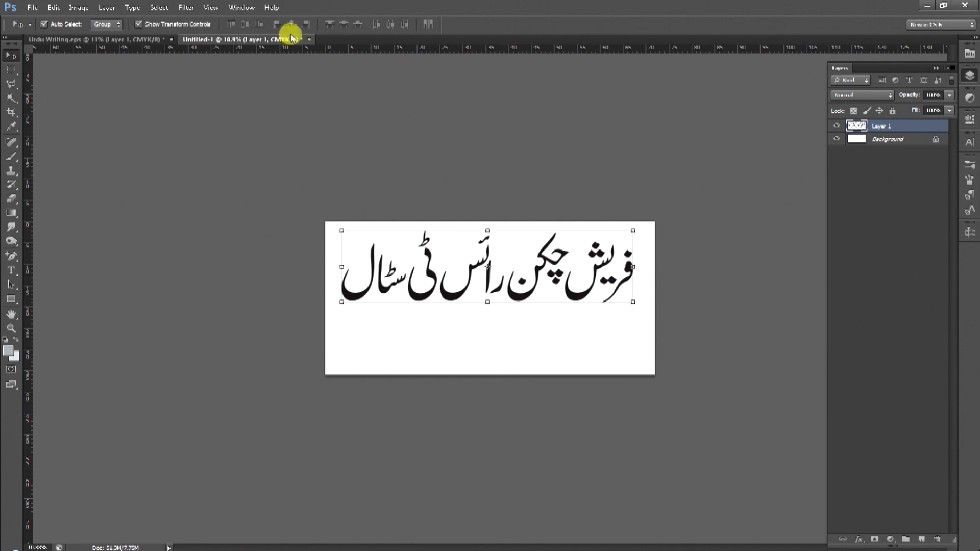
Step: In Urdu Writing.eps, move the middle name of the second line beneath the rightmost name and deselect it
click(141, 38)
drag(516, 362, 488, 325)
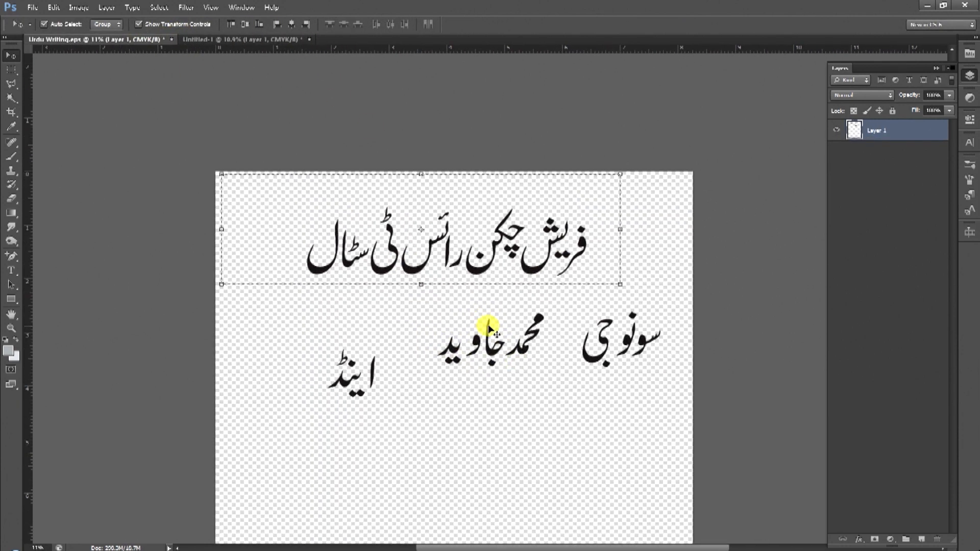
key(ctrl+d)
key(m)
drag(418, 302, 549, 378)
key(v)
drag(520, 349, 620, 393)
key(ctrl+d)
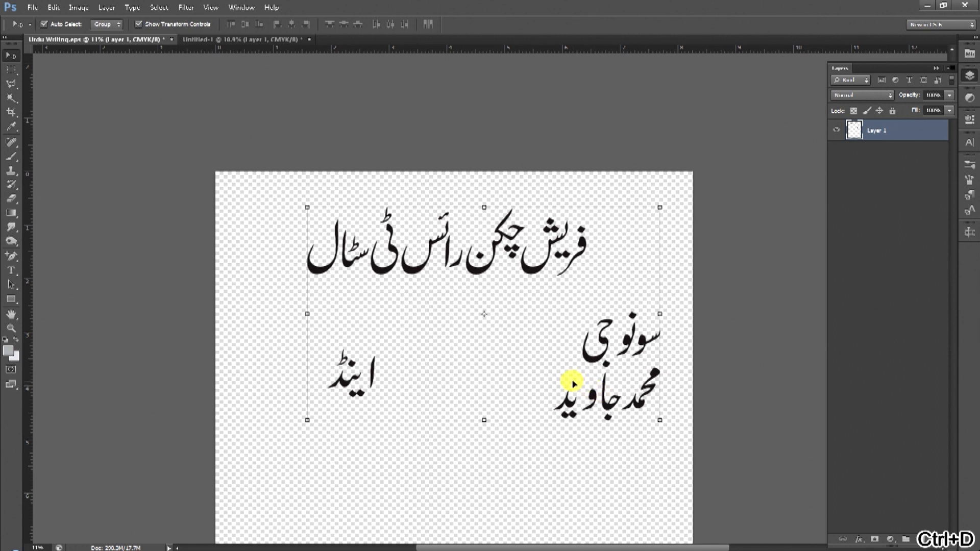
Step: Marquee-select the two stacked names in Urdu Writing.eps, copy them, and switch to the 72 × 36 inch banner document
click(11, 69)
drag(511, 301, 689, 428)
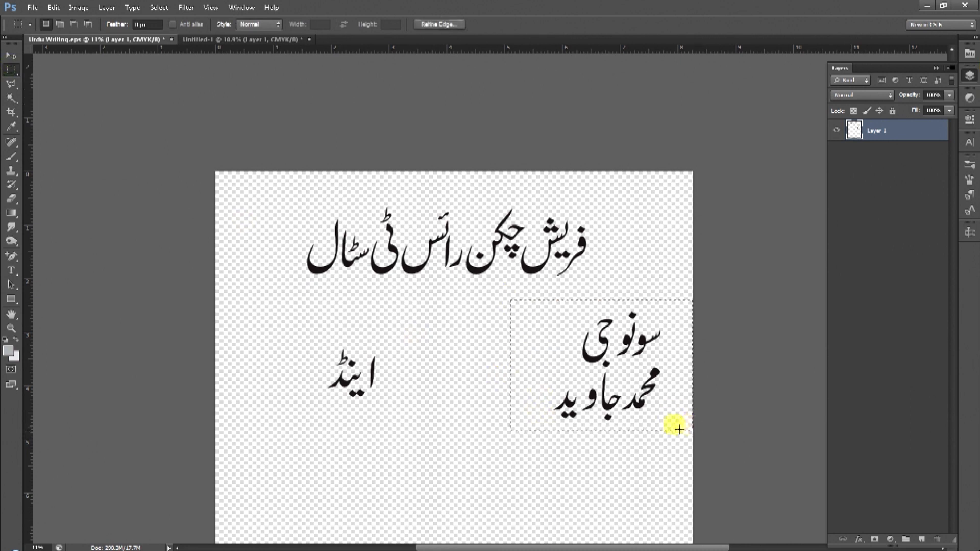
key(ctrl+alt+z)
key(ctrl+c)
click(253, 38)
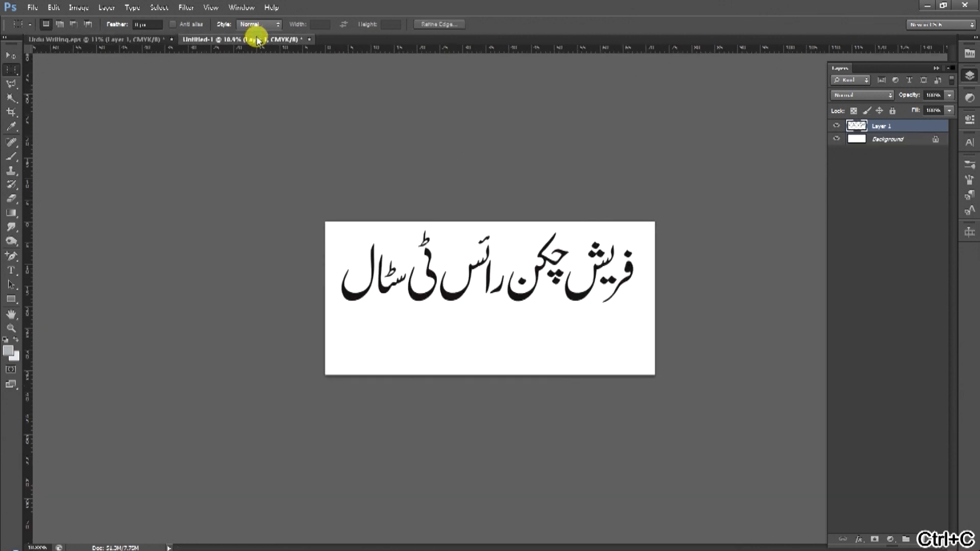
Step: Paste the two names into the banner, scale them down and place them beneath the headline's rightmost word
key(ctrl+v)
key(ctrl+t)
drag(427, 240, 642, 315)
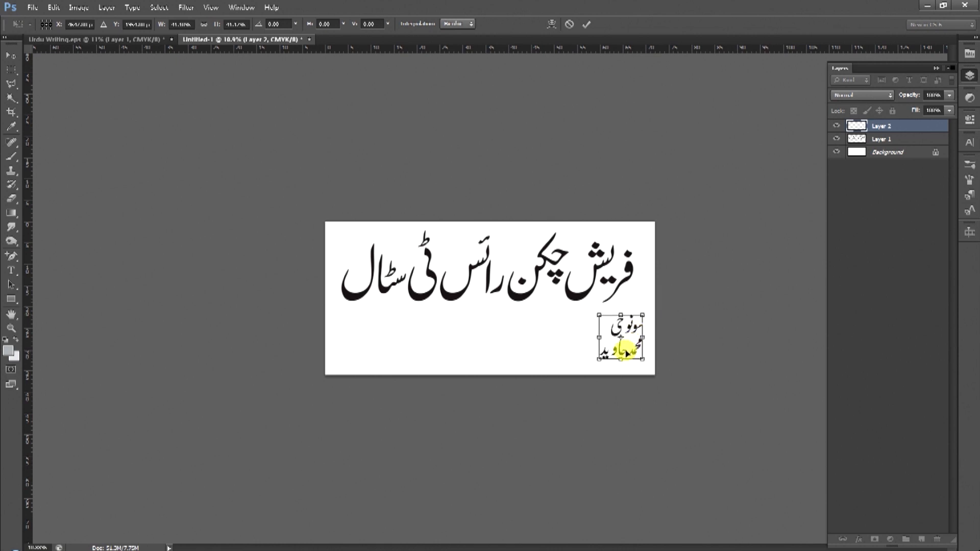
key(Return)
Step: Start a horizontal text line for the phone numbers below the middle of the headline and enter the first digits
key(m)
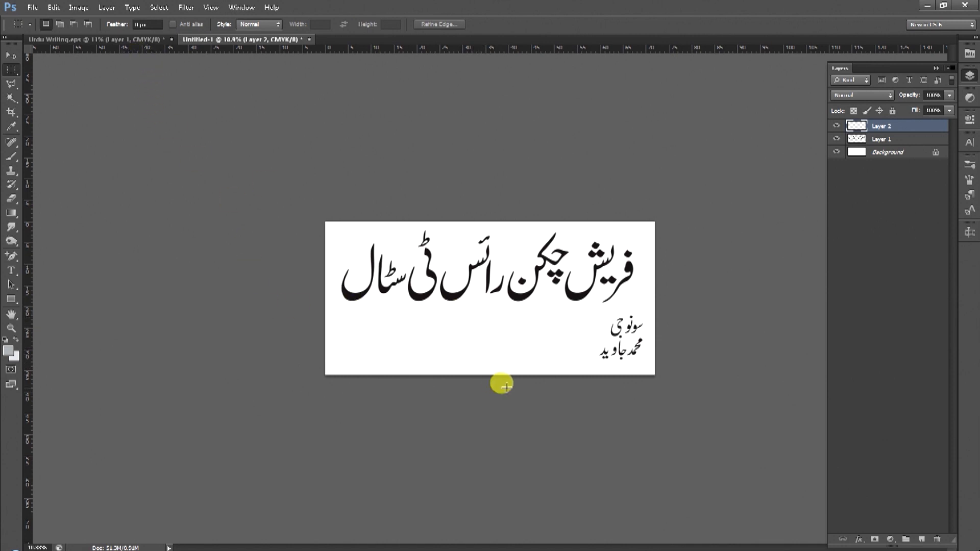
key(t)
click(11, 270)
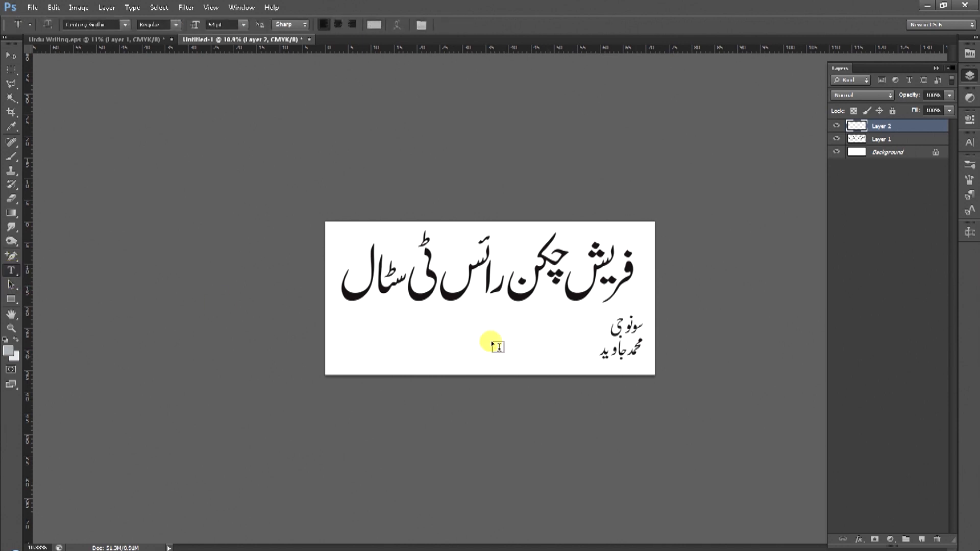
click(524, 343)
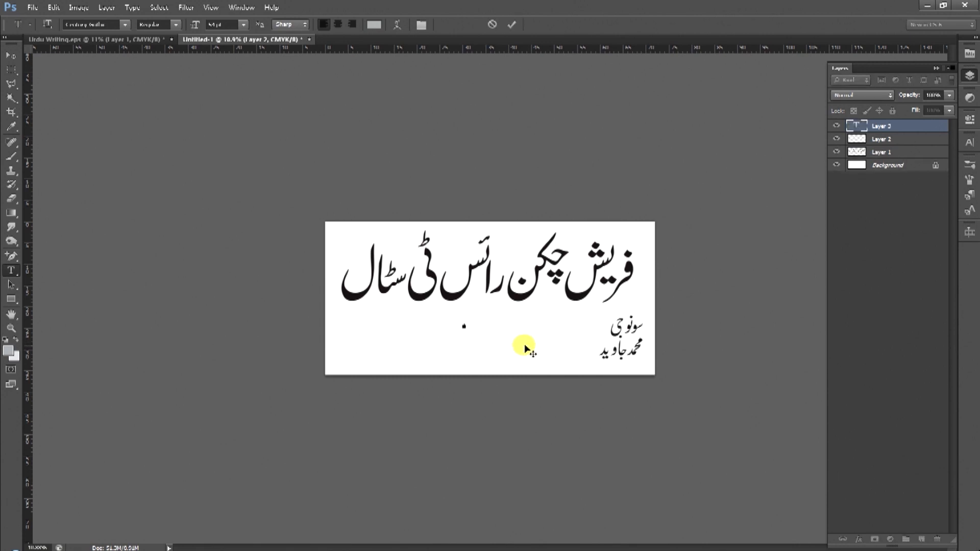
Step: Set the colour of the phone number text to C 60, M 60, Y 60, K 100
key(ctrl+a)
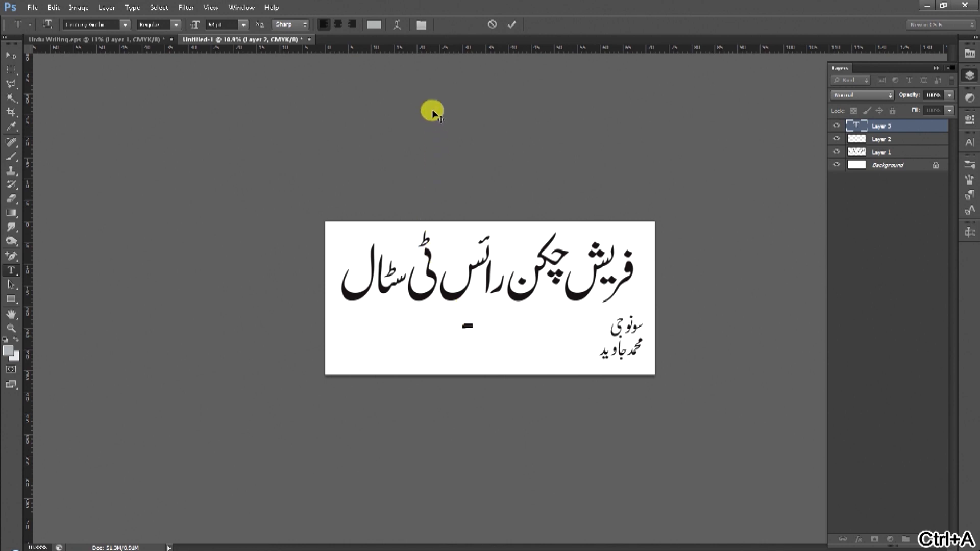
click(372, 25)
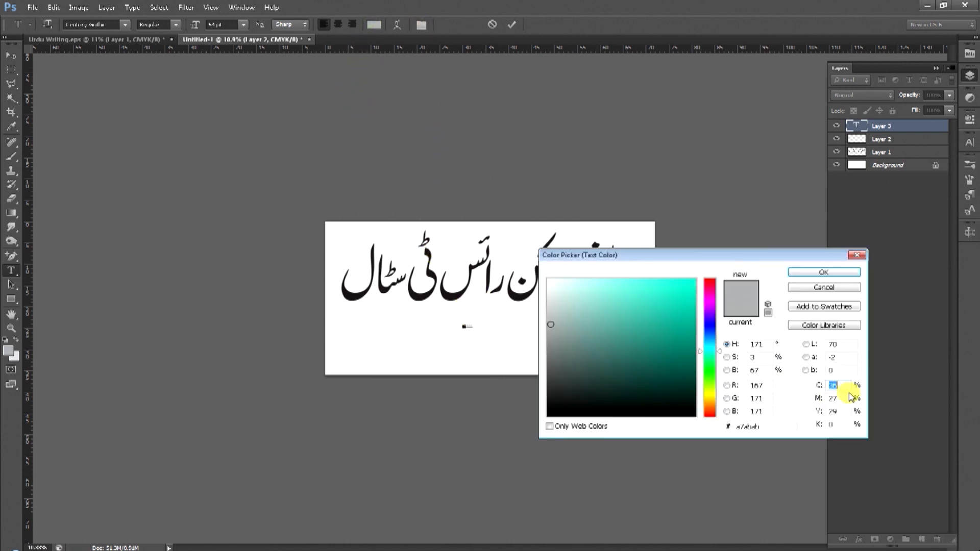
text(60)
key(Tab)
text(60)
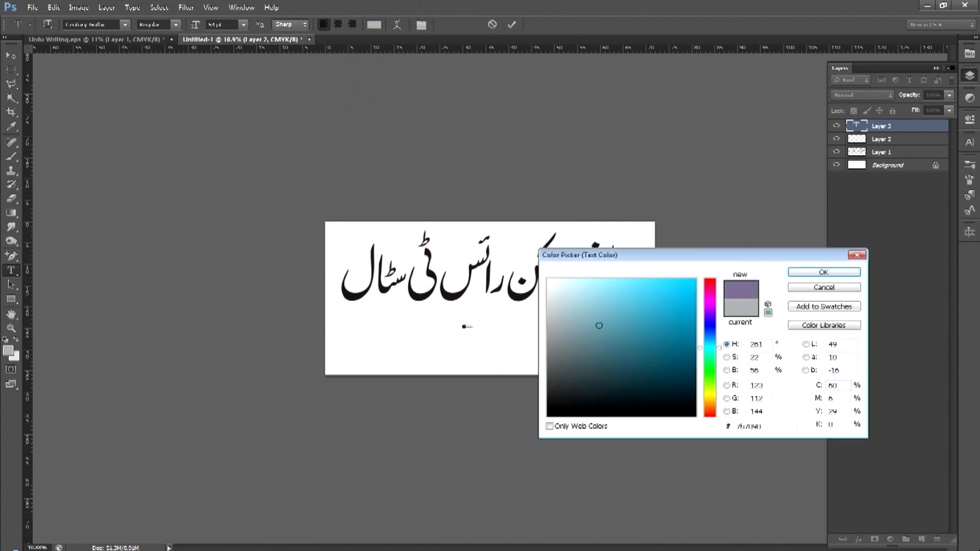
key(Tab)
text(60)
key(Tab)
text(100)
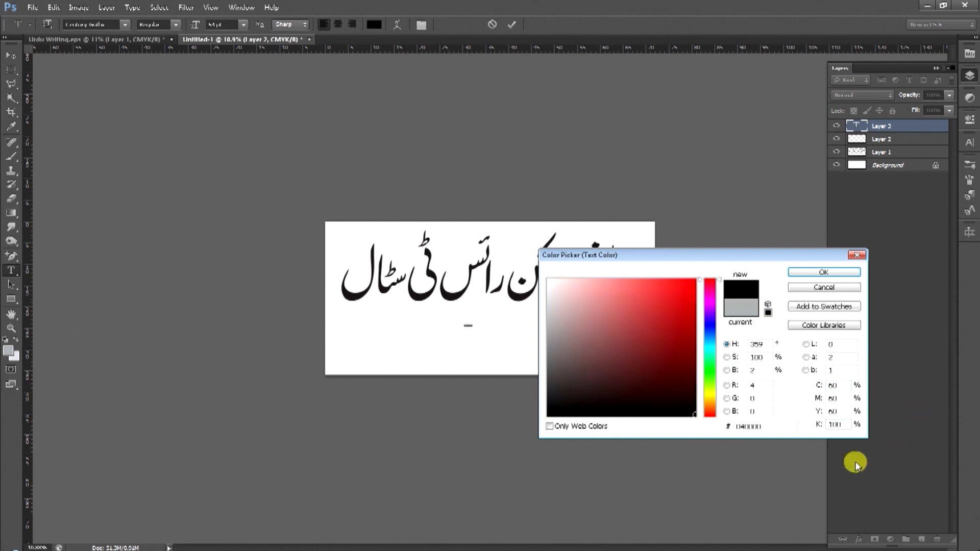
click(815, 275)
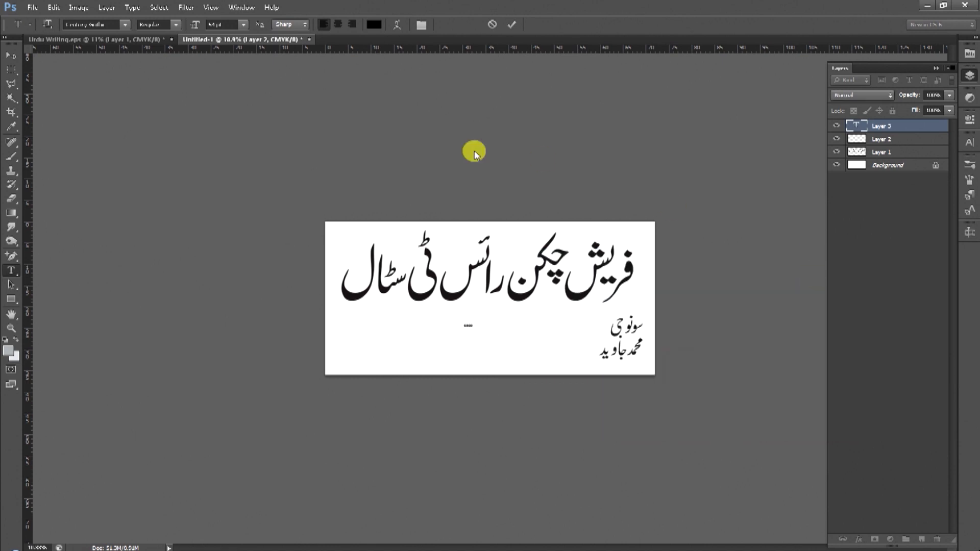
Step: Set the phone number text to 200 pt and its font style to Bold
click(225, 23)
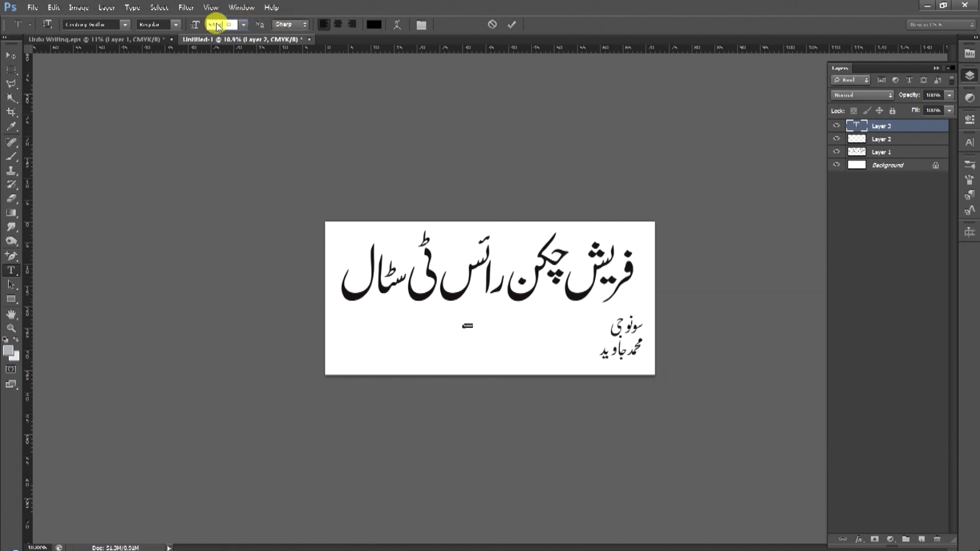
text(200)
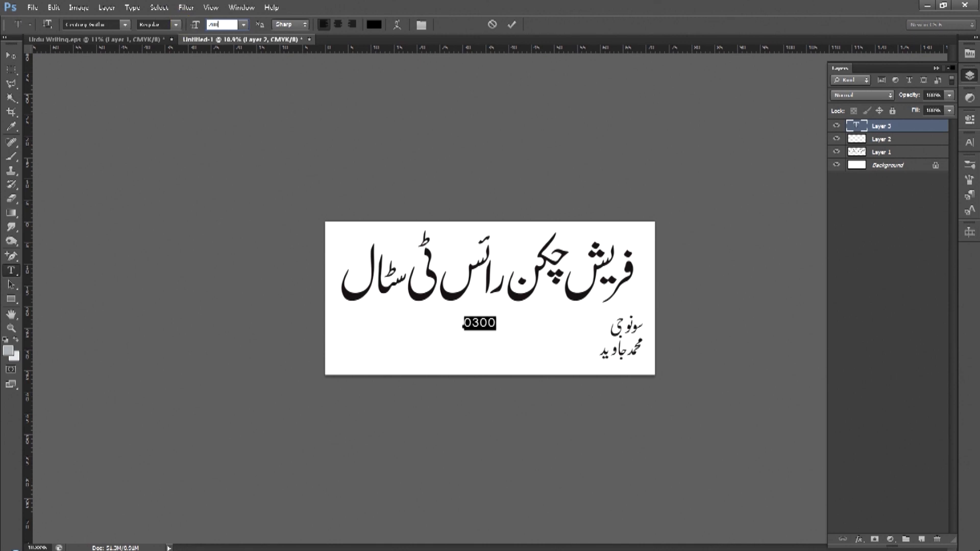
key(Return)
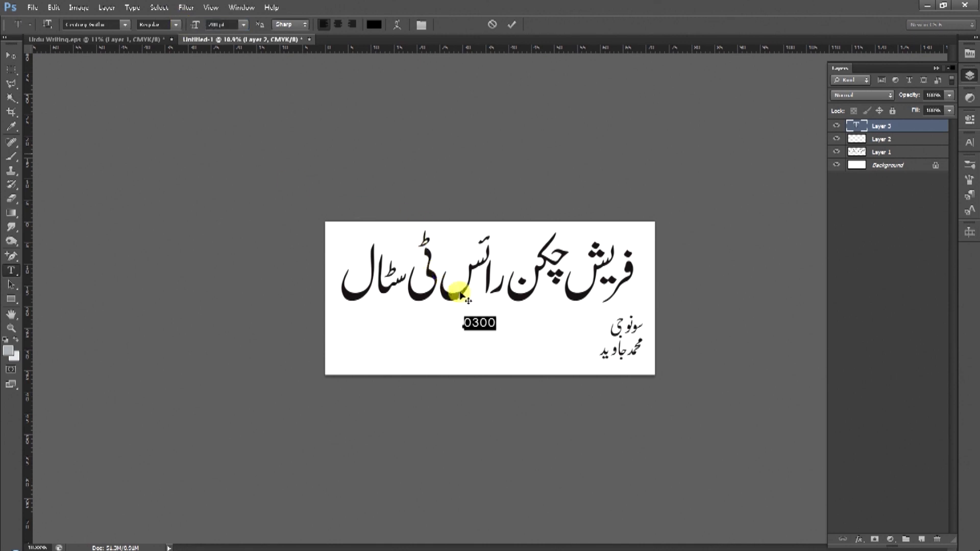
click(176, 25)
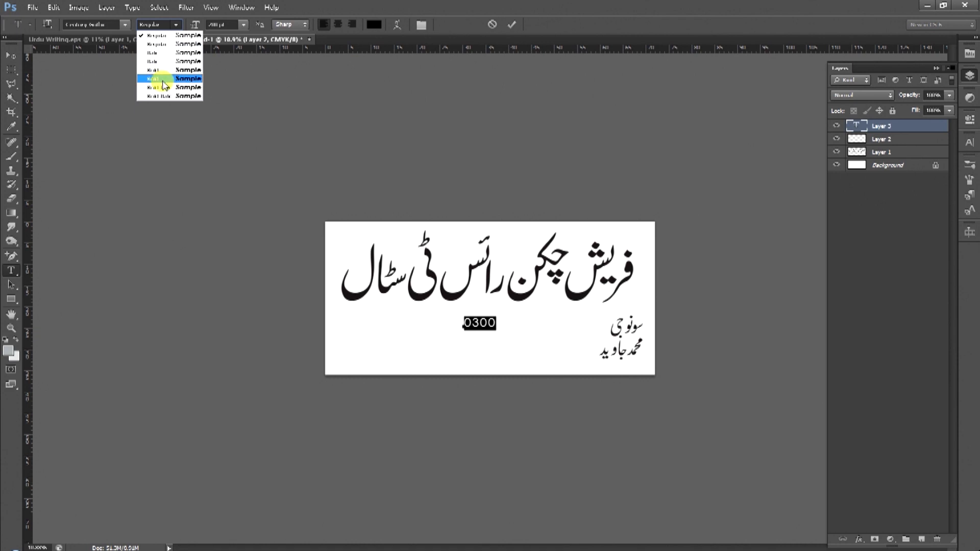
click(172, 79)
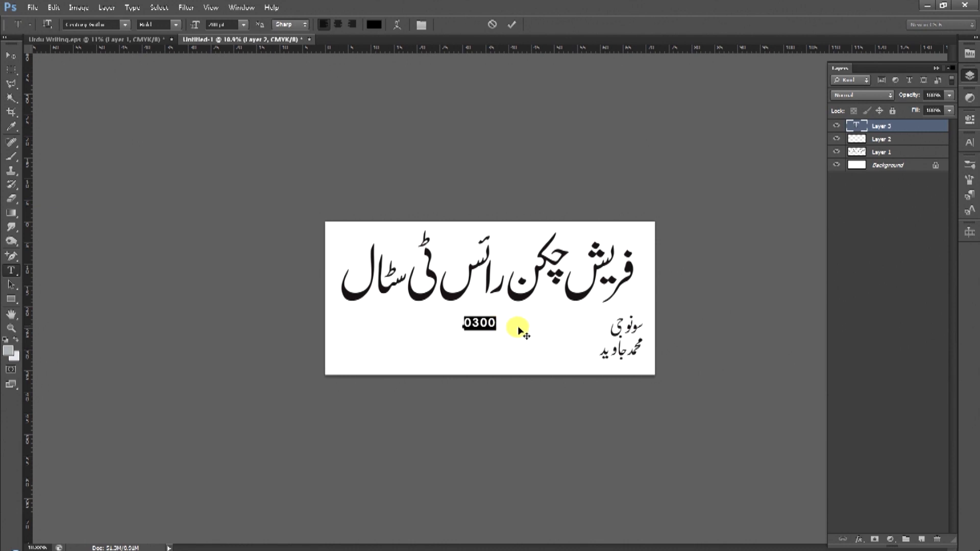
Step: Complete the two contact phone numbers on separate lines and set their leading to Auto
click(493, 322)
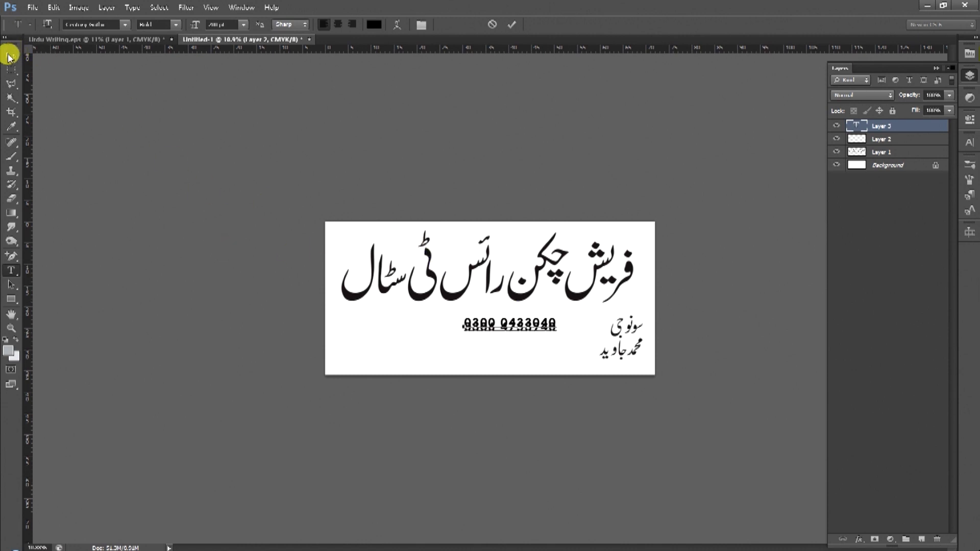
key(ctrl+a)
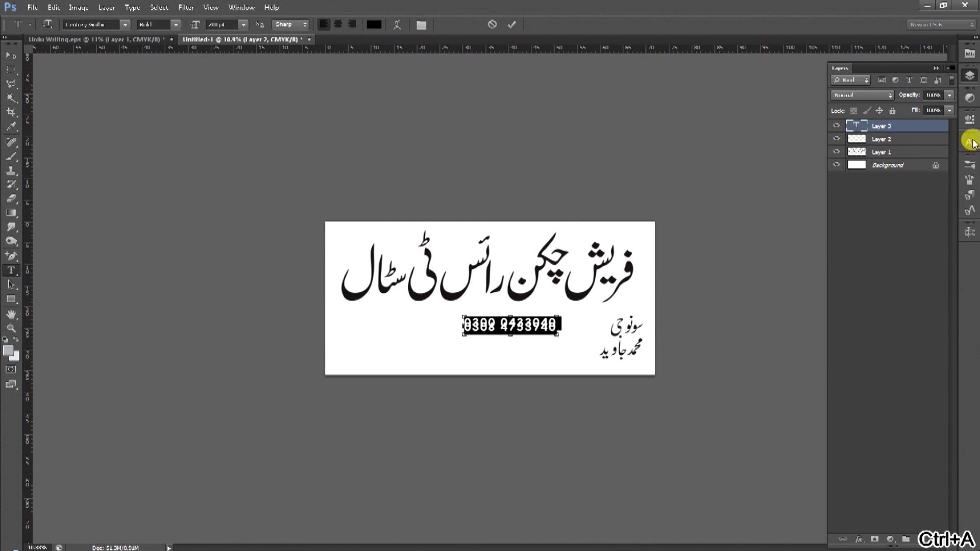
click(970, 144)
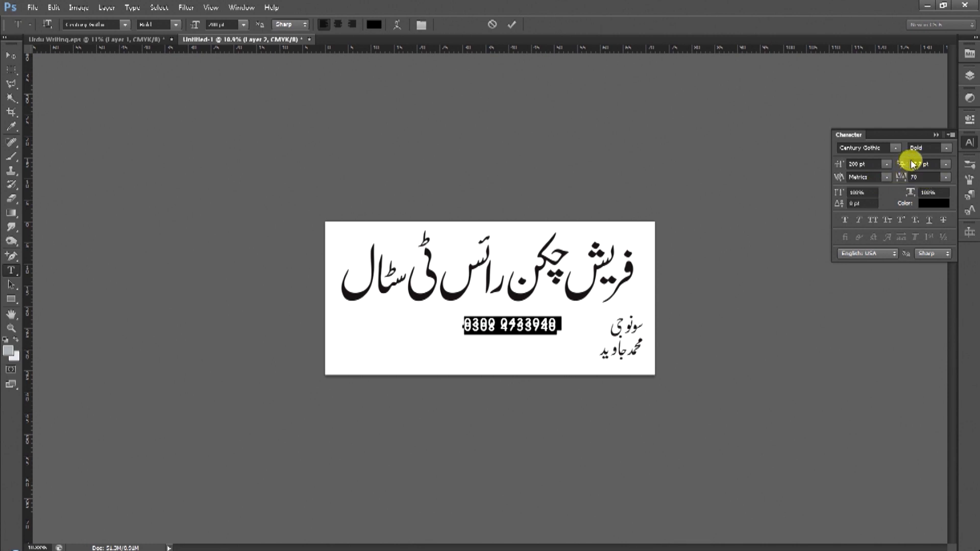
click(939, 165)
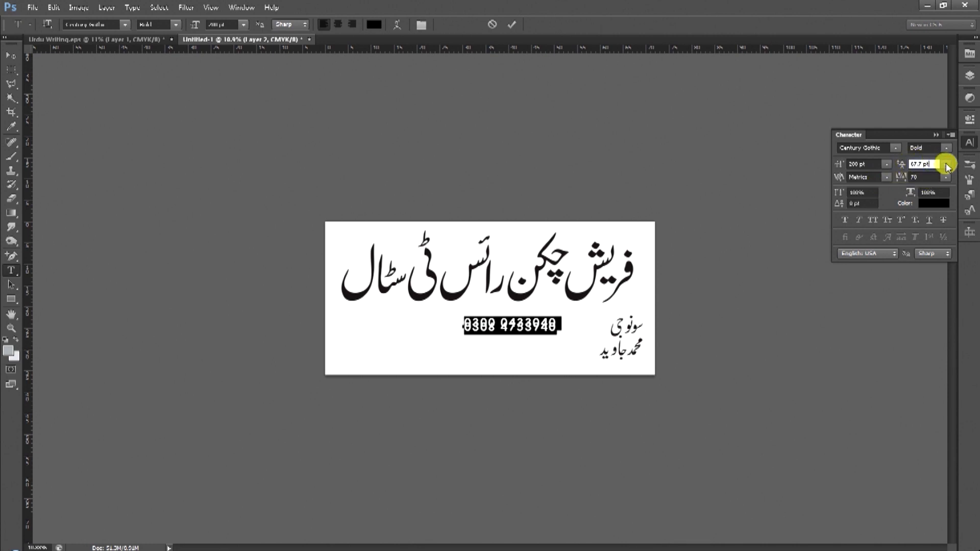
click(946, 166)
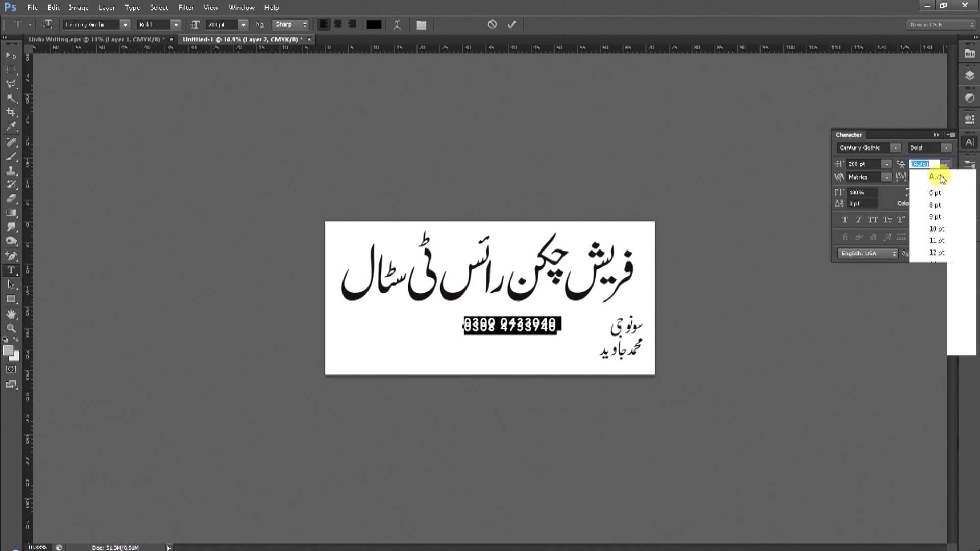
click(937, 179)
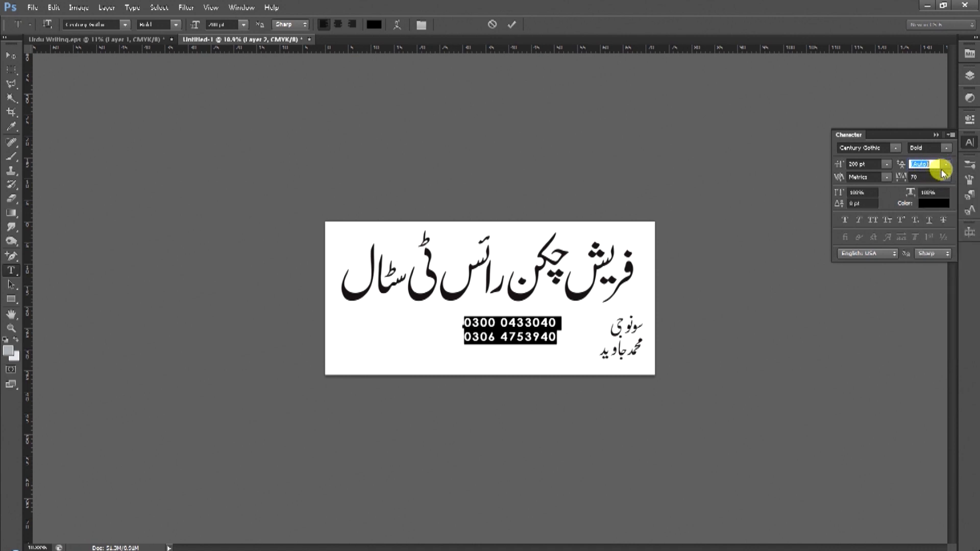
Step: Enlarge the phone number block to about 290 pt and align its two lines beside the two names
click(14, 58)
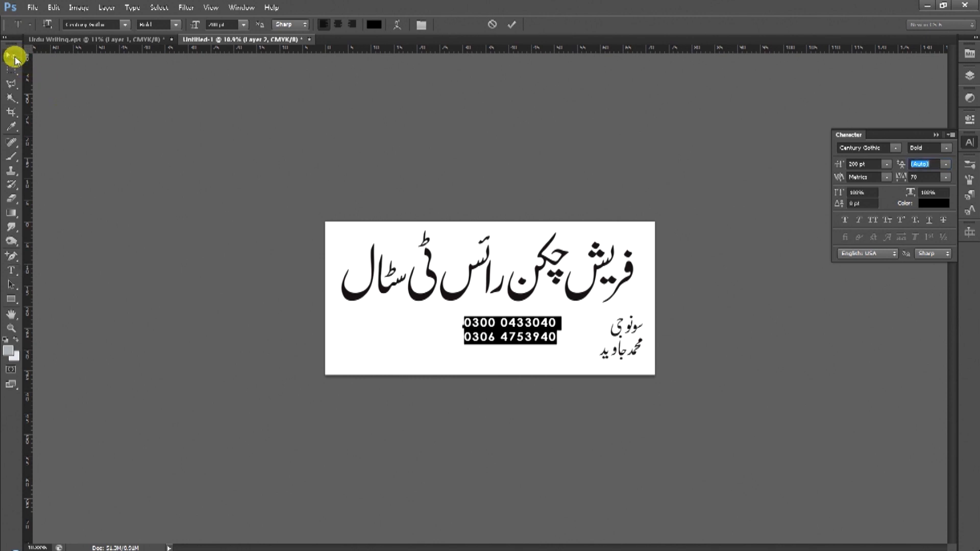
click(556, 349)
drag(559, 345, 591, 321)
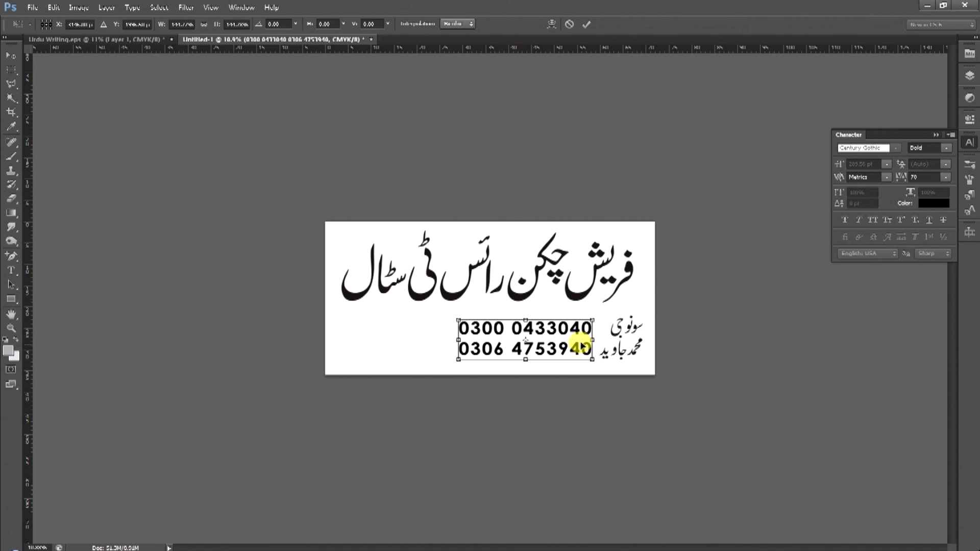
key(Return)
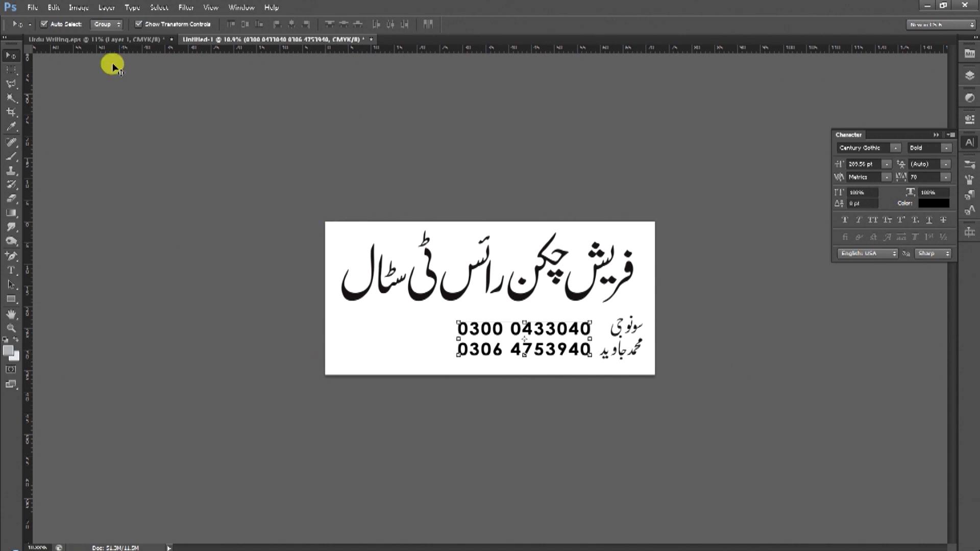
Step: Place the coffee photo 2.JPG from the Fresh Chicken Rice folder in the banner's lower-left corner, slightly reduced
click(116, 43)
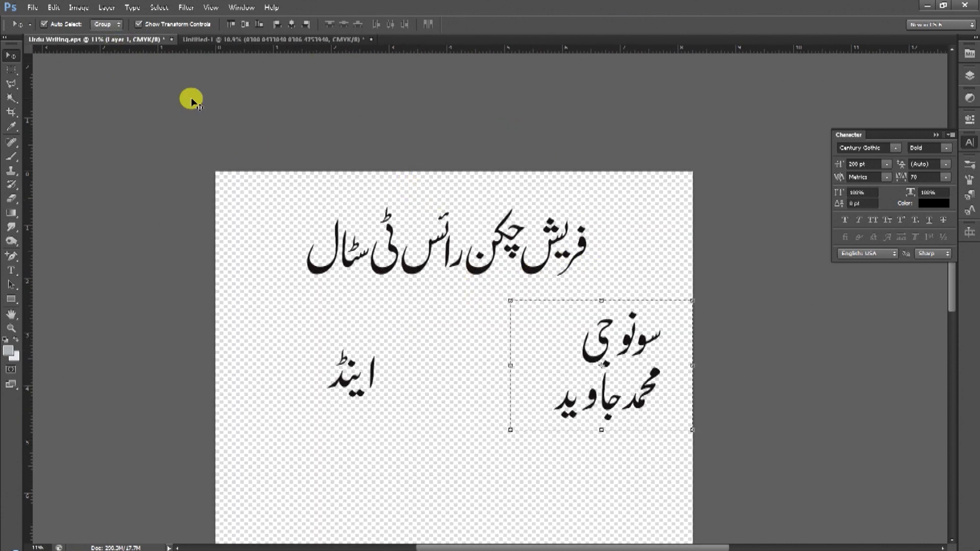
key(ctrl+Tab)
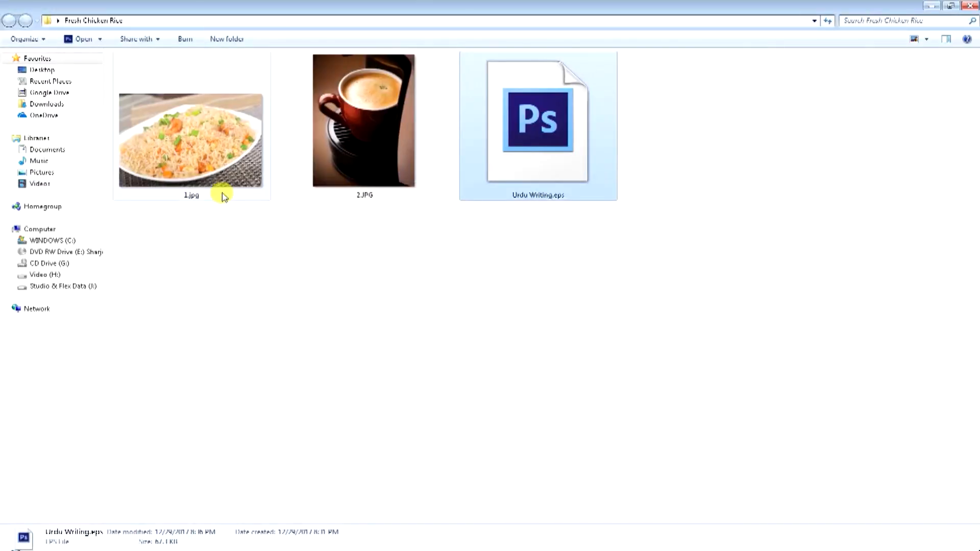
click(198, 126)
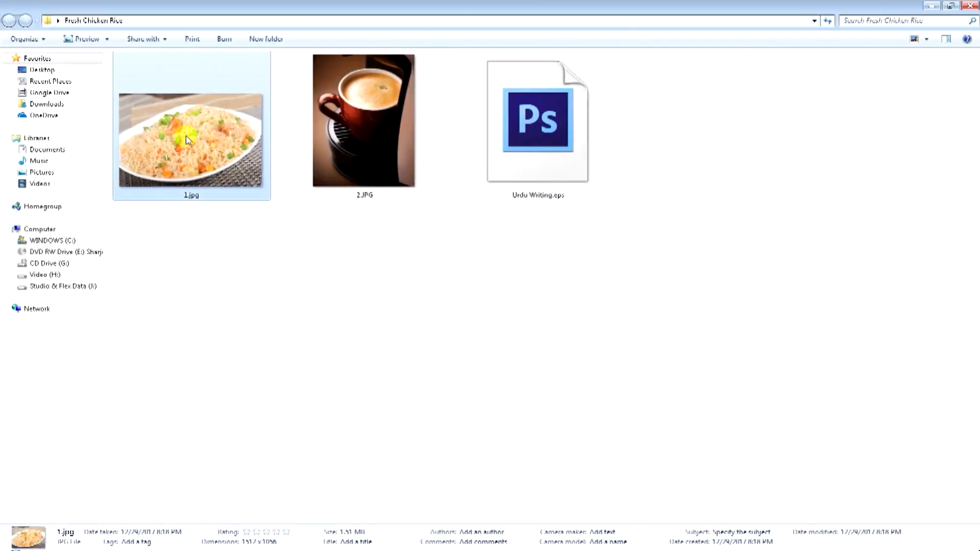
click(359, 139)
drag(359, 139, 363, 343)
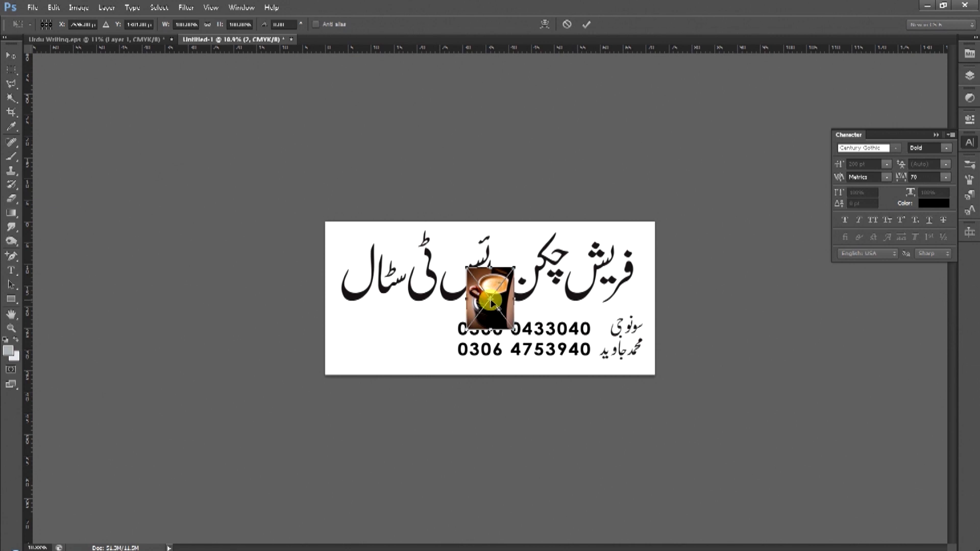
drag(491, 303, 366, 327)
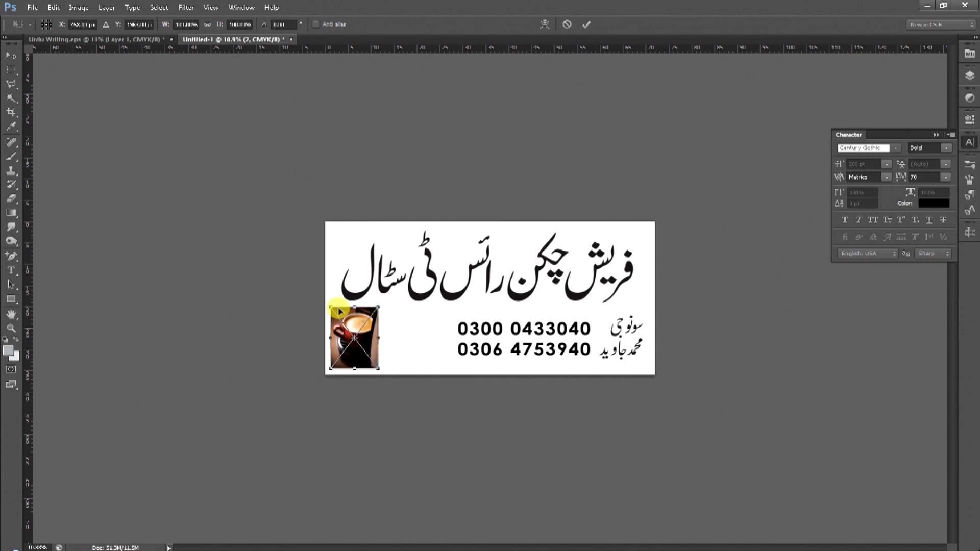
drag(329, 306, 333, 308)
key(Return)
Step: Place the rice photo 1.jpg directly beside the coffee photo and scale it down to match the coffee photo's height
key(alt+Tab)
drag(193, 145, 406, 339)
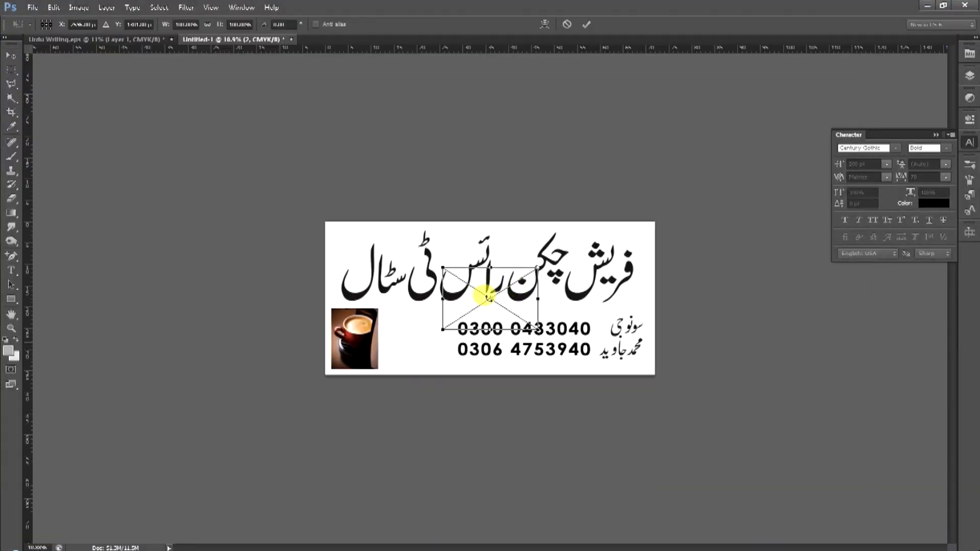
drag(488, 296, 462, 327)
key(ctrl+space)
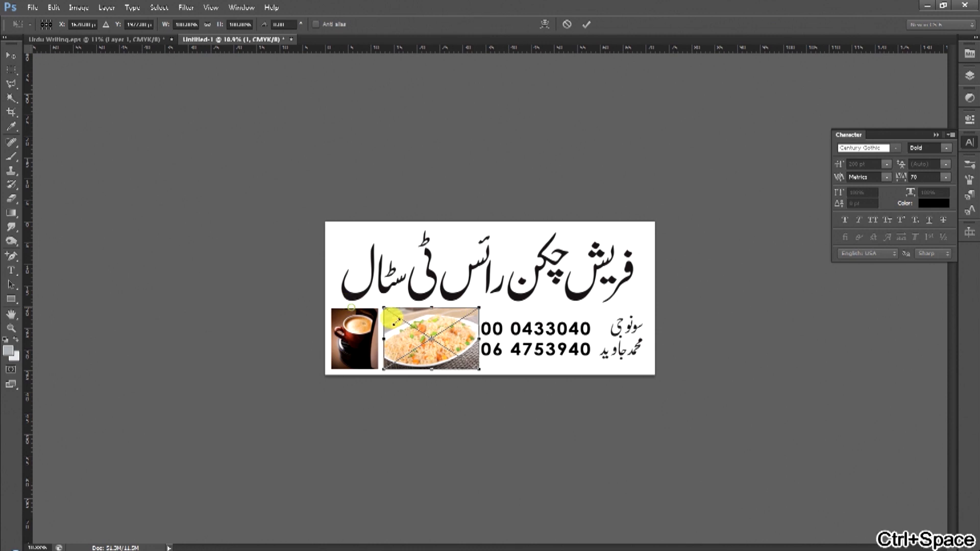
ctrl+click(490, 298)
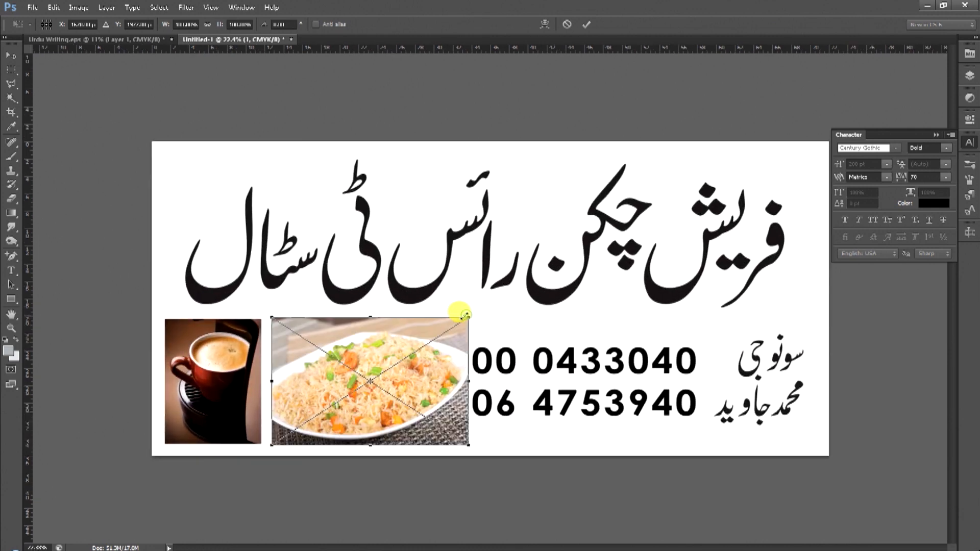
drag(463, 315, 459, 317)
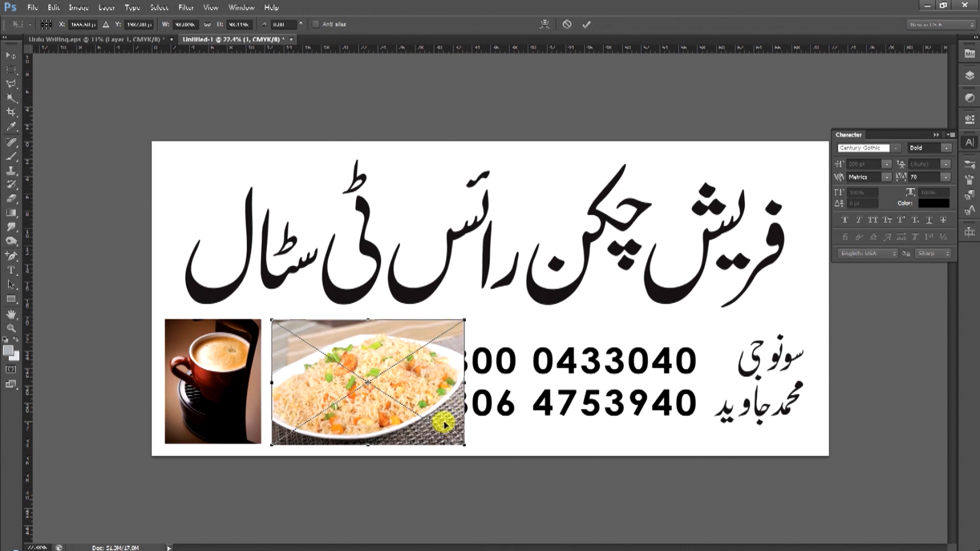
drag(458, 440, 460, 440)
key(alt+space)
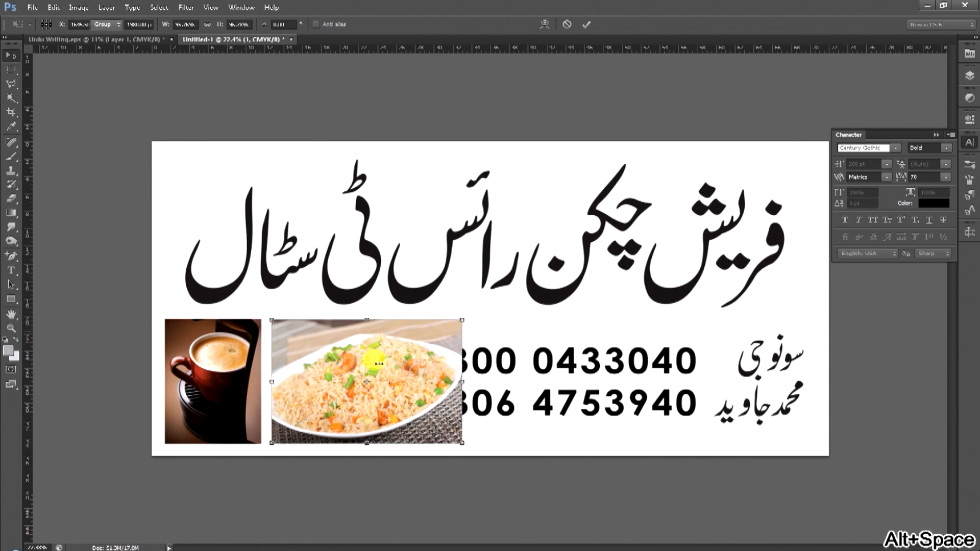
Step: Commit the rice photo's placement, rasterize it and cut a narrow vertical strip off its right edge
double_click(396, 381)
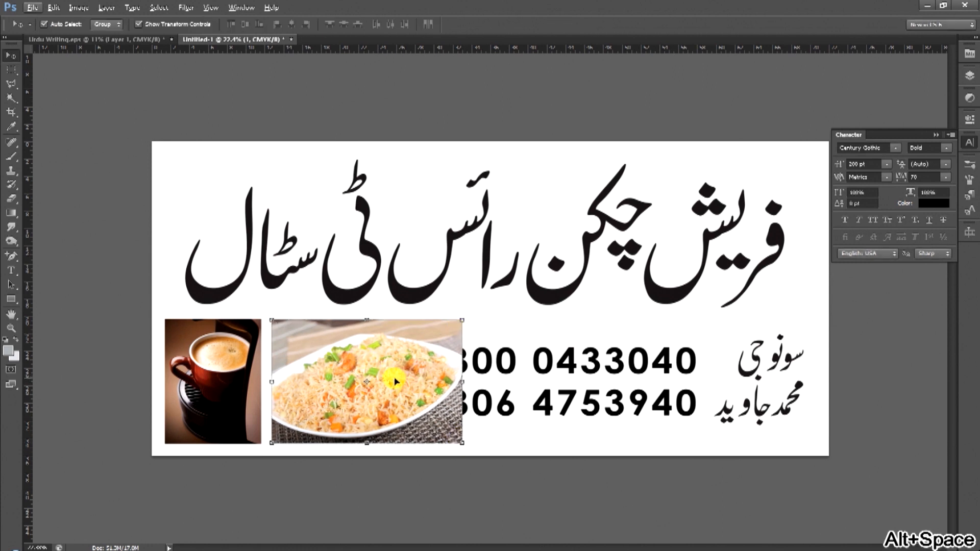
key(o)
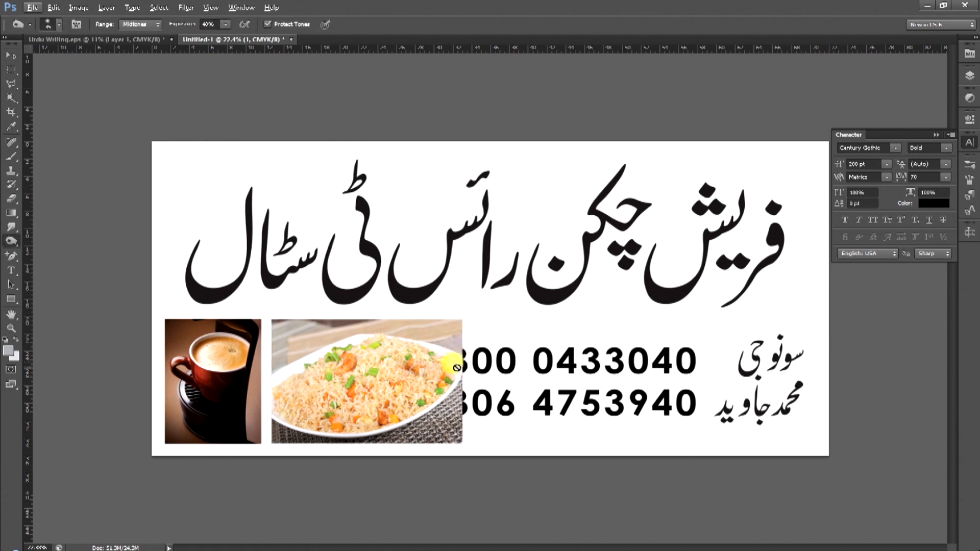
click(439, 369)
key(Escape)
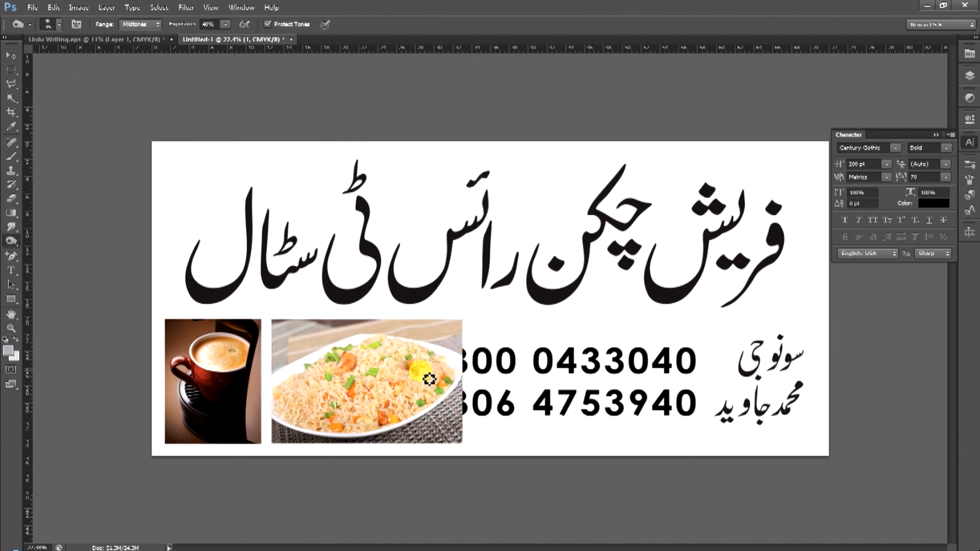
key(m)
drag(444, 307, 485, 467)
key(Delete)
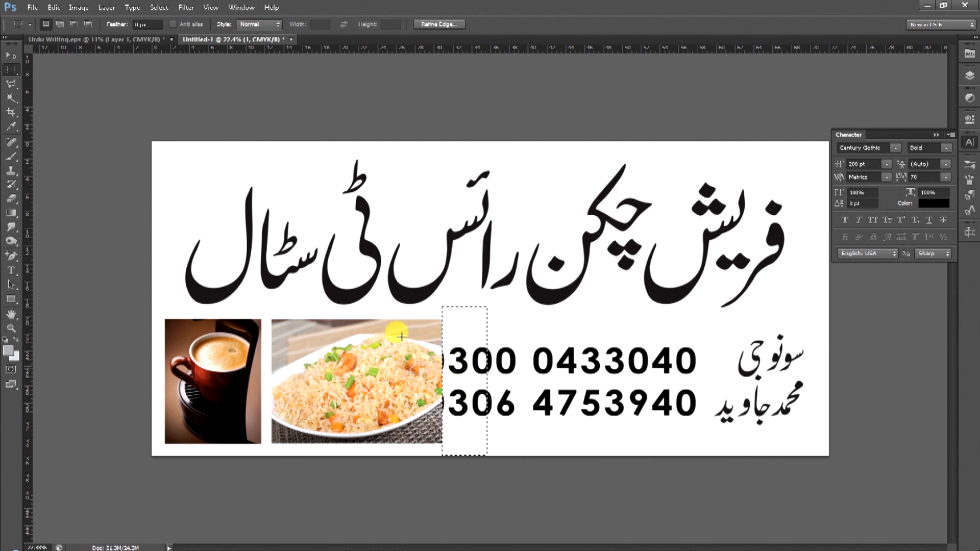
key(ctrl+d)
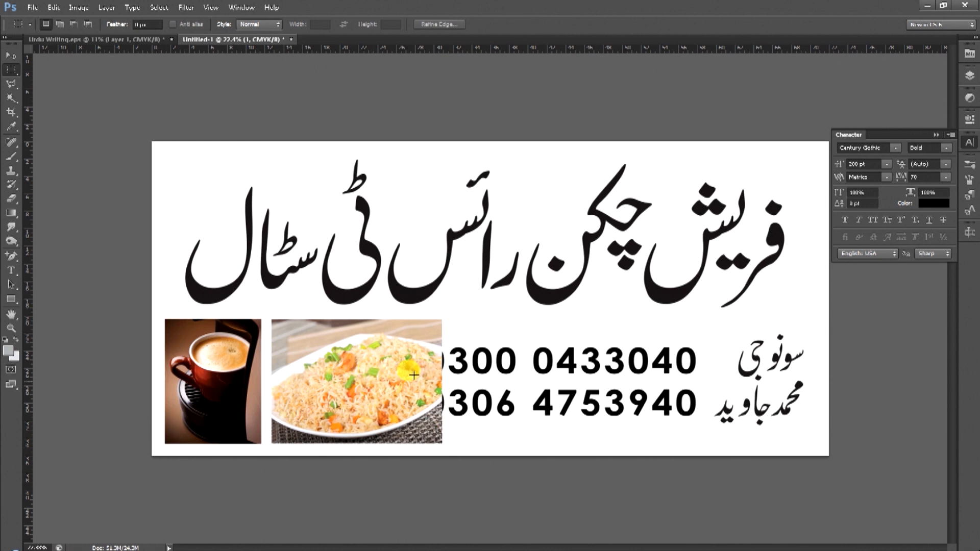
Step: Narrow the phone number block to about 27.5 in wide and shift it right, clear of the rice photo
key(v)
click(681, 367)
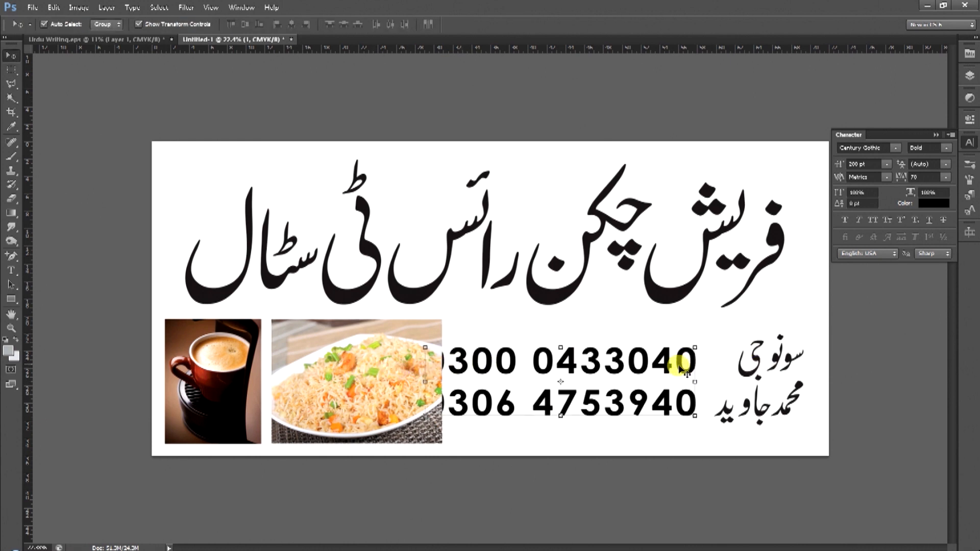
click(695, 382)
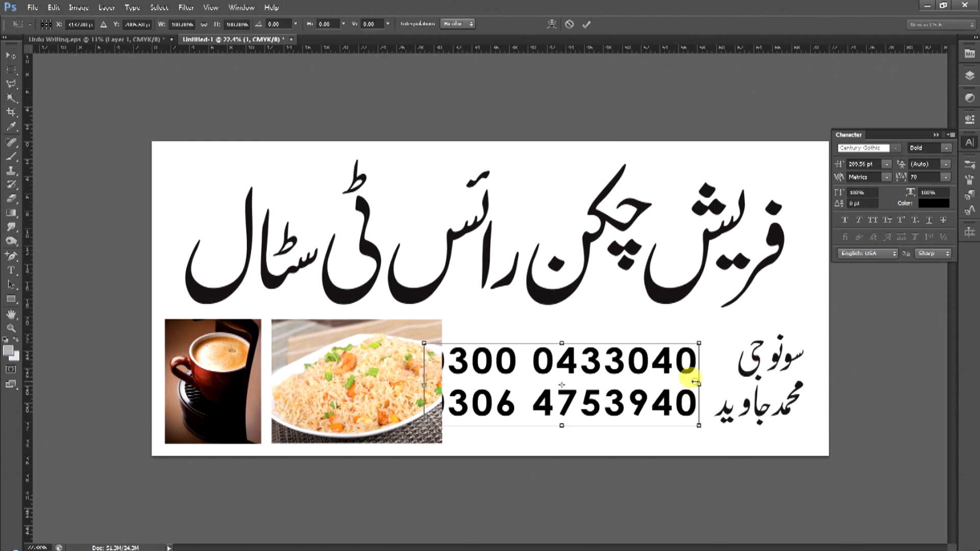
mouse_move(690, 383)
mouse_down()
mouse_move(685, 377)
mouse_move(692, 388)
mouse_up()
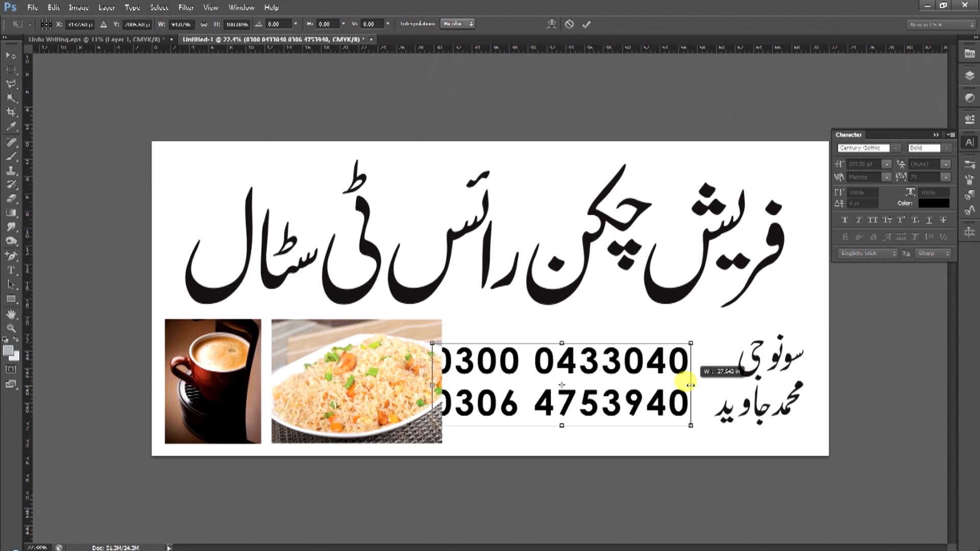
drag(621, 385, 650, 378)
key(Return)
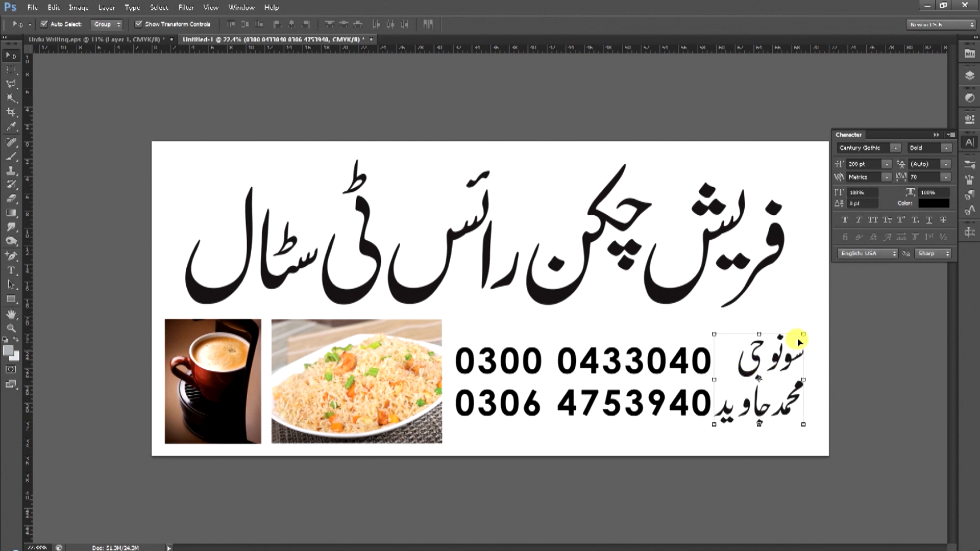
Step: Scale the two Urdu names down slightly around their centre so they fit beside the phone numbers
click(741, 375)
drag(802, 332, 777, 362)
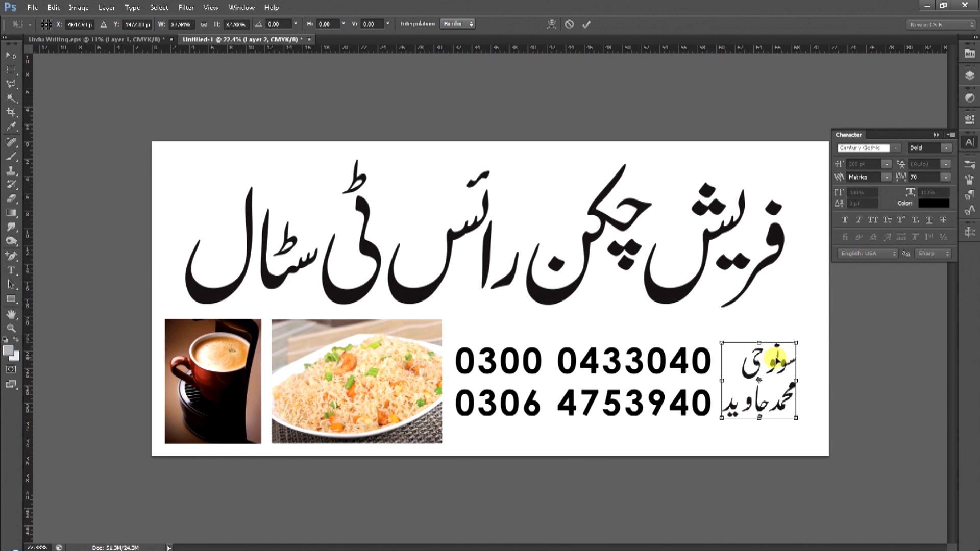
key(Return)
key(alt+space)
drag(735, 402, 692, 374)
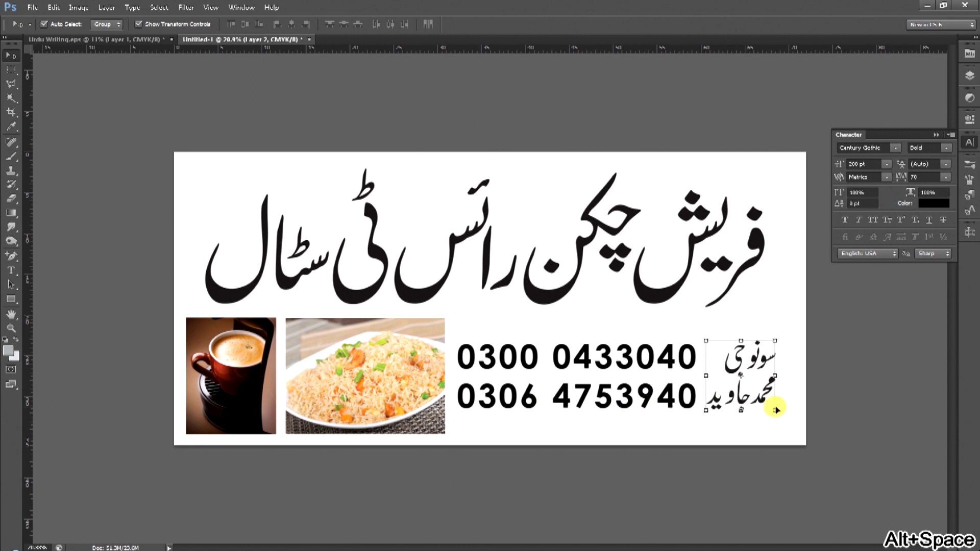
key(m)
drag(433, 330, 906, 411)
click(691, 304)
Step: Add a new layer directly above the Background and select a rectangular band around the phone numbers and names, reaching the banner's right edge
click(969, 71)
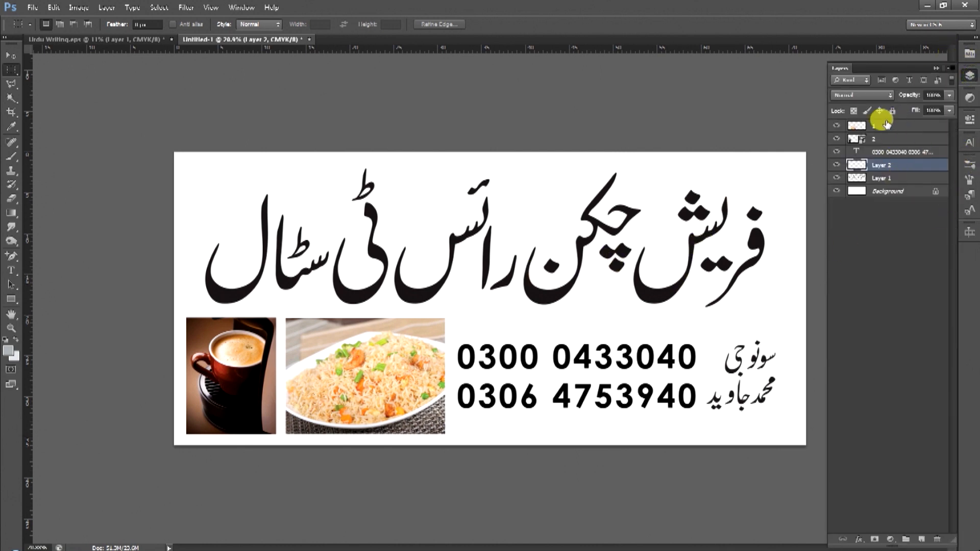
click(875, 193)
click(875, 178)
click(873, 151)
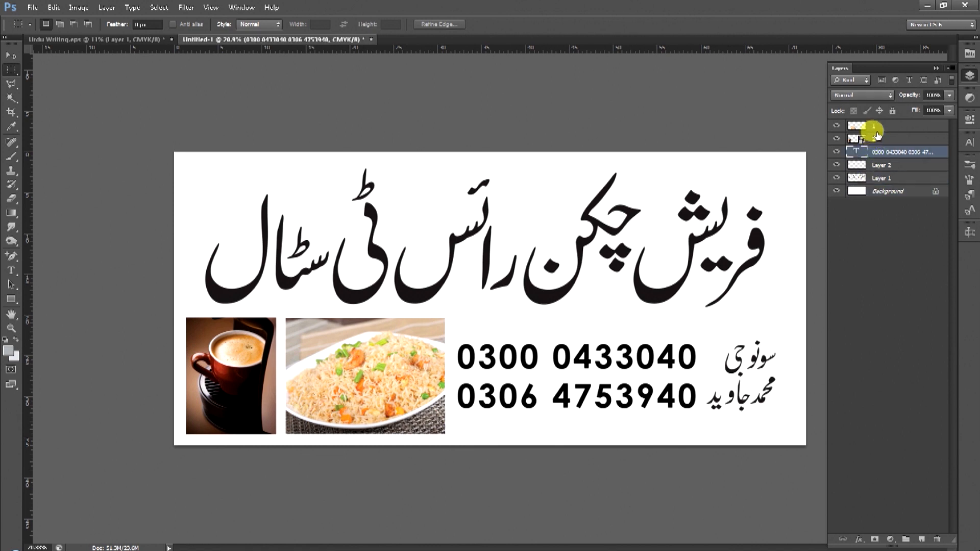
click(881, 193)
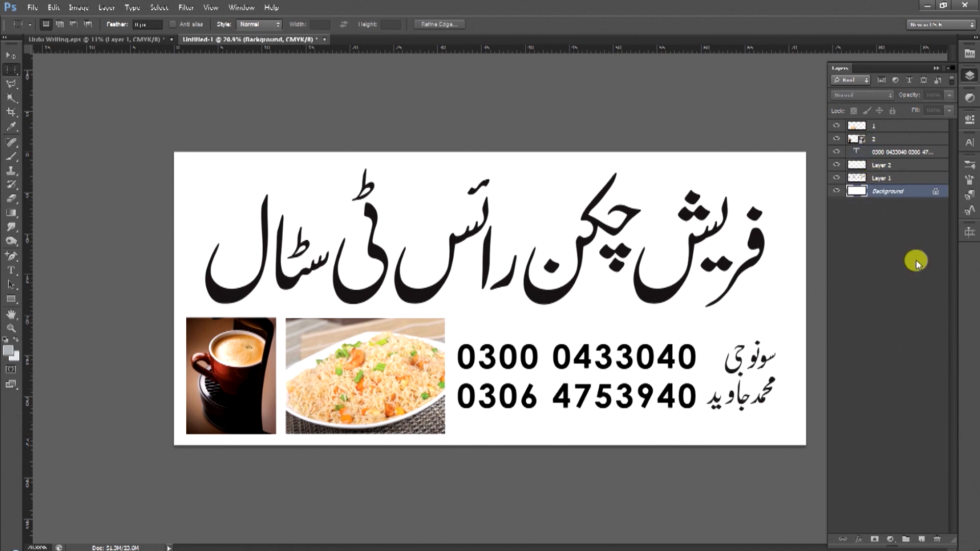
click(921, 540)
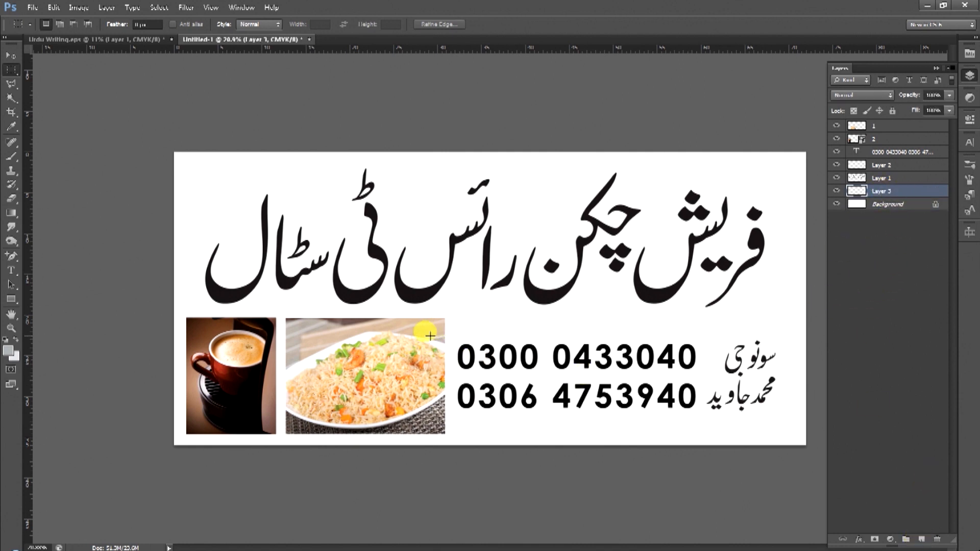
drag(754, 368, 819, 420)
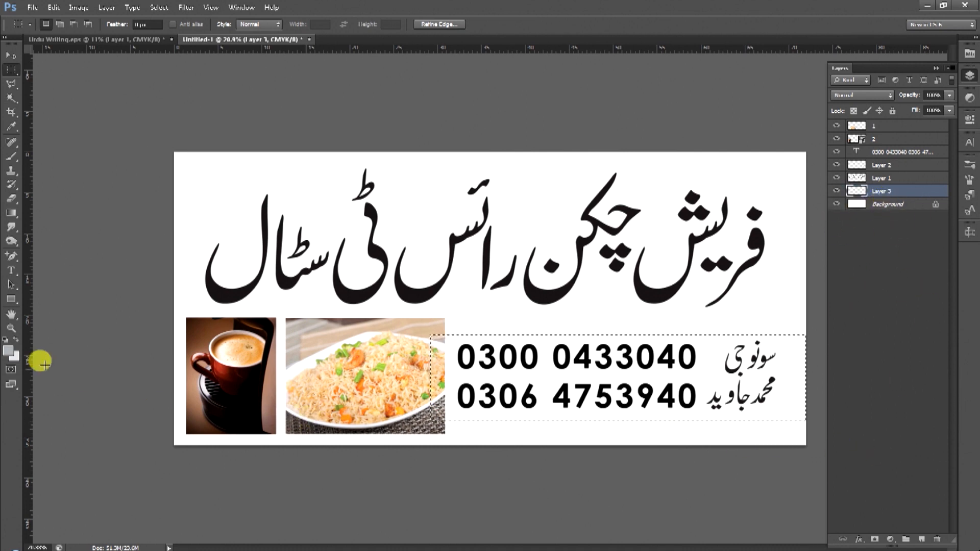
Step: Set the background colour to C 0, M 0, Y 100, K 0, fill the selected band with it and deselect
click(17, 360)
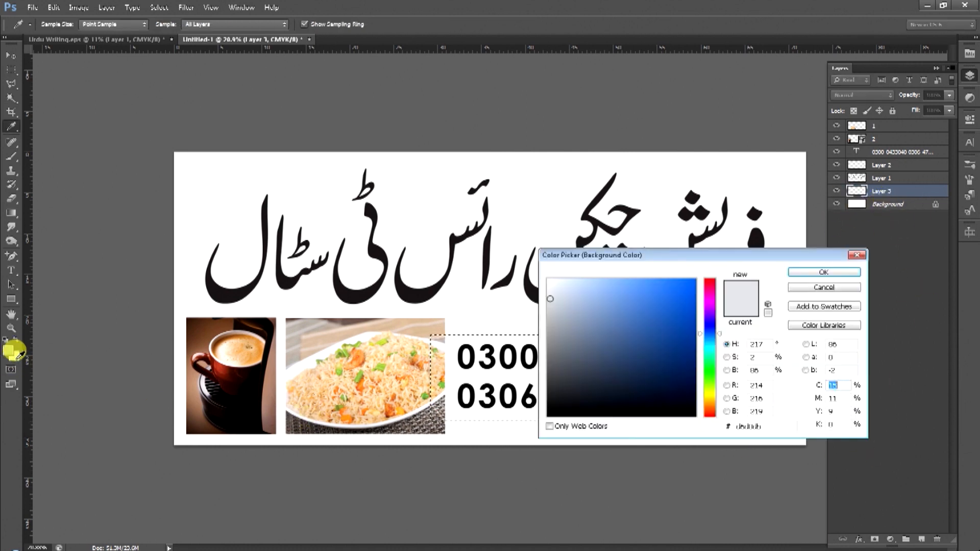
text(0)
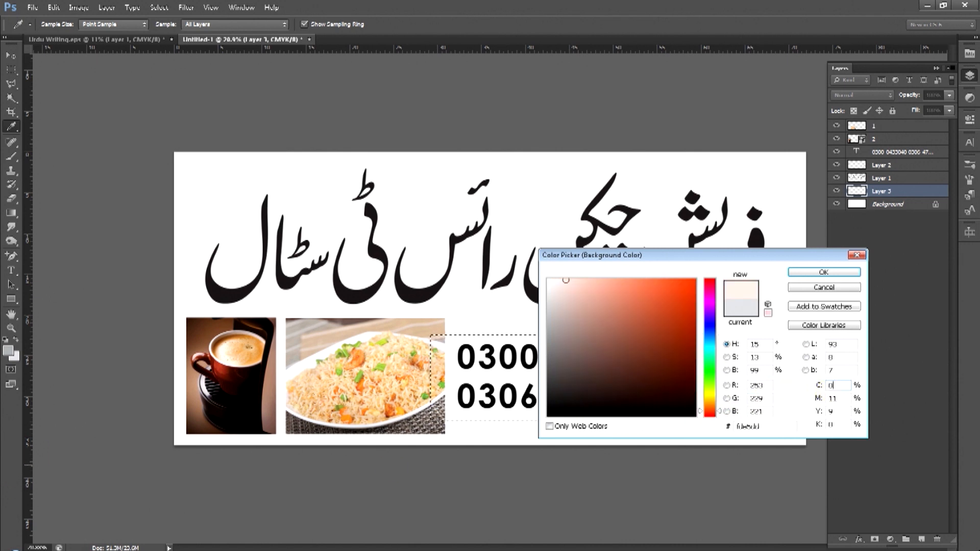
text(0)
key(Tab)
text(100)
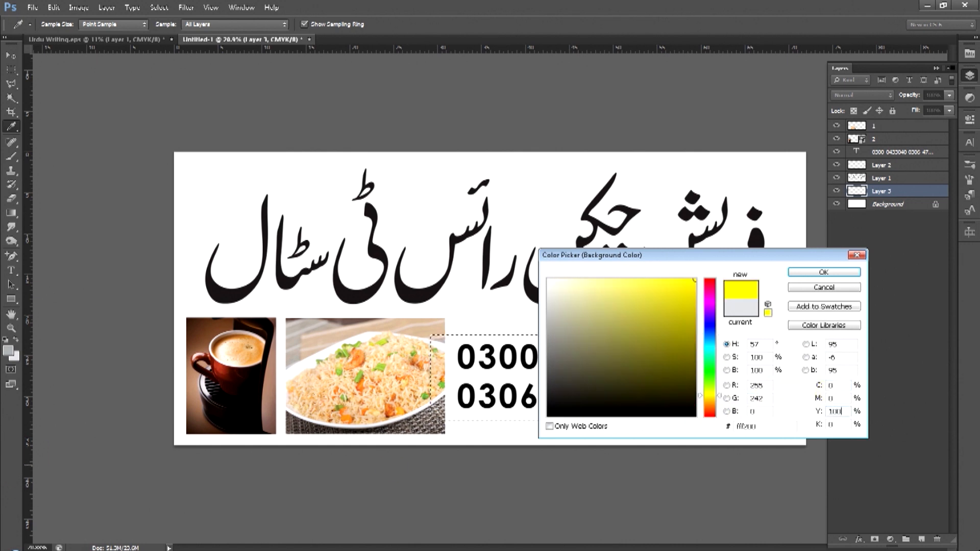
key(Return)
key(m)
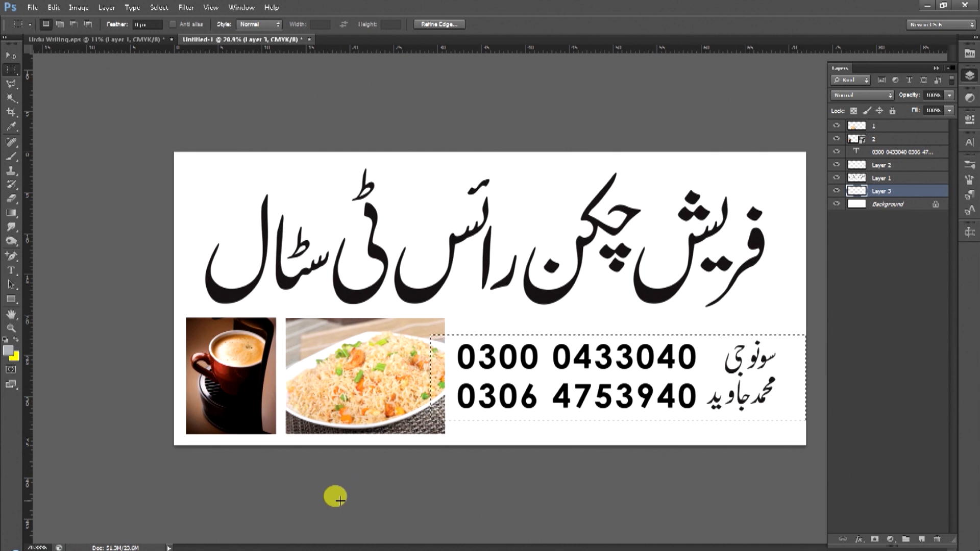
key(ctrl+Delete)
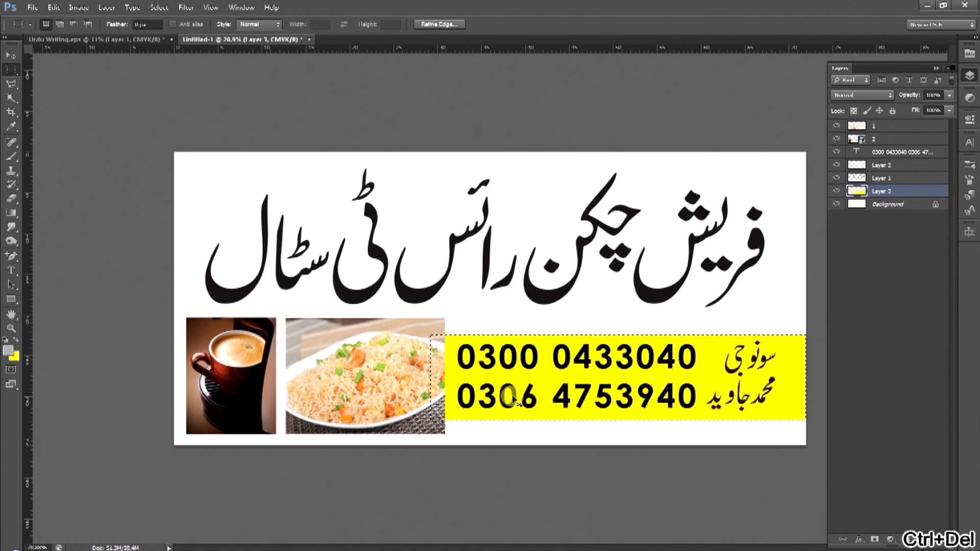
key(ctrl+d)
Step: Give the large Urdu heading a Color Overlay of C 100, M 100, Y 0, K 30
key(v)
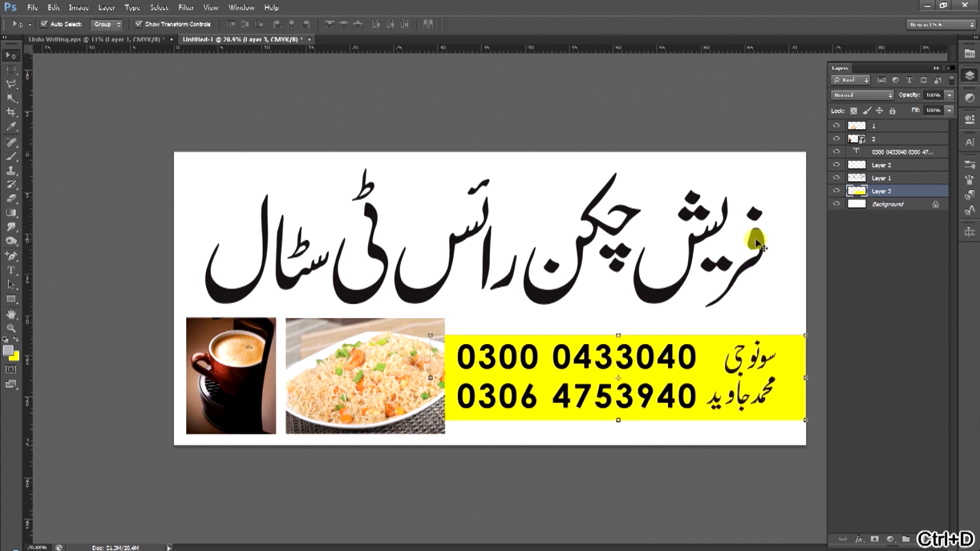
click(735, 233)
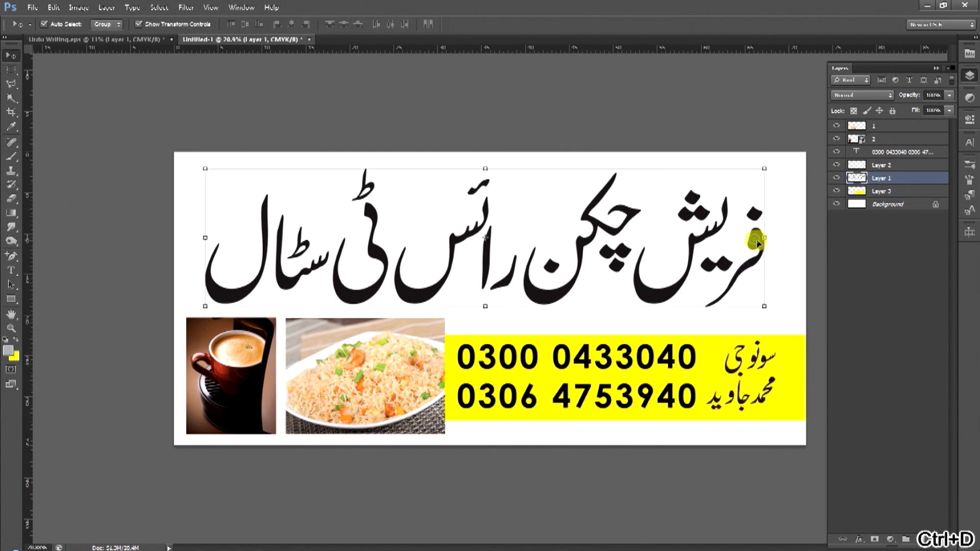
double_click(932, 181)
drag(896, 146, 899, 225)
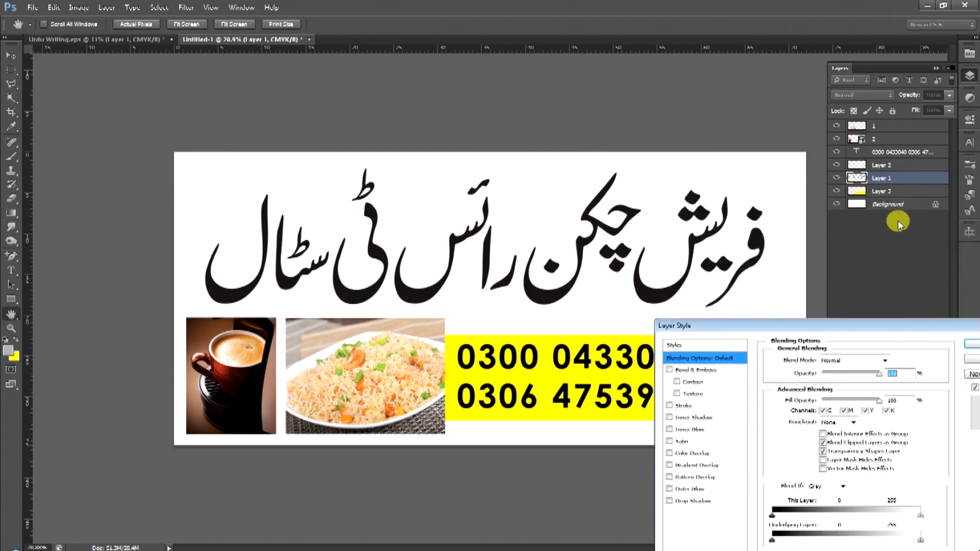
click(697, 453)
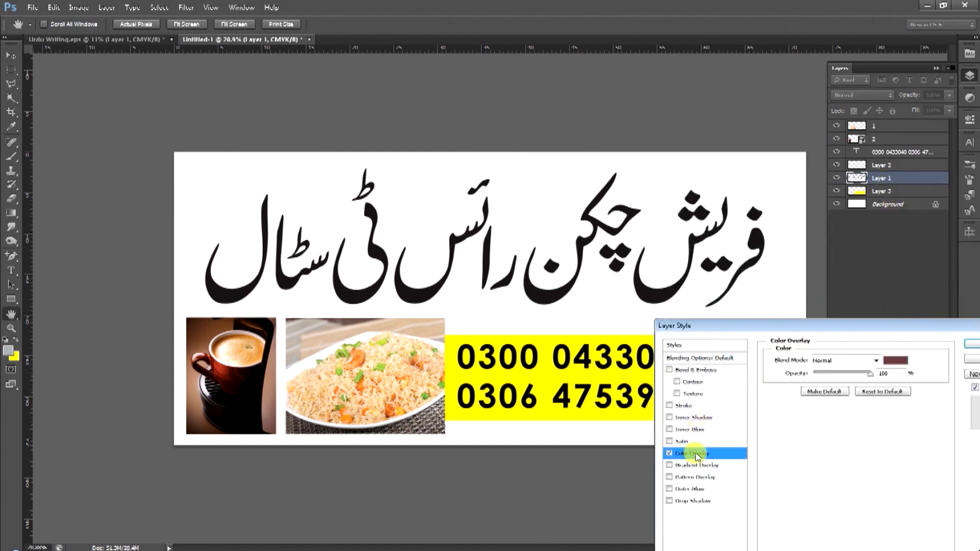
click(896, 361)
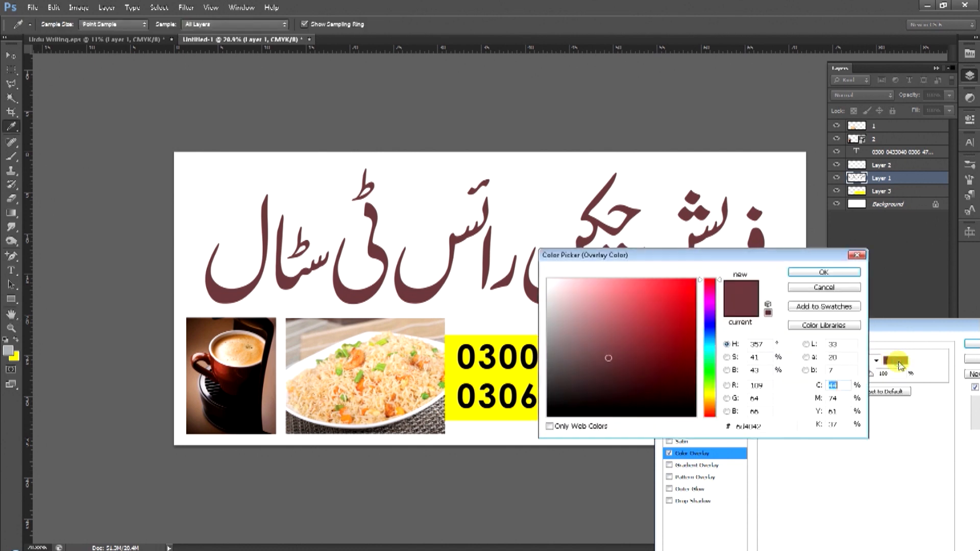
text(100)
key(Tab)
text(100)
key(Tab)
text(0)
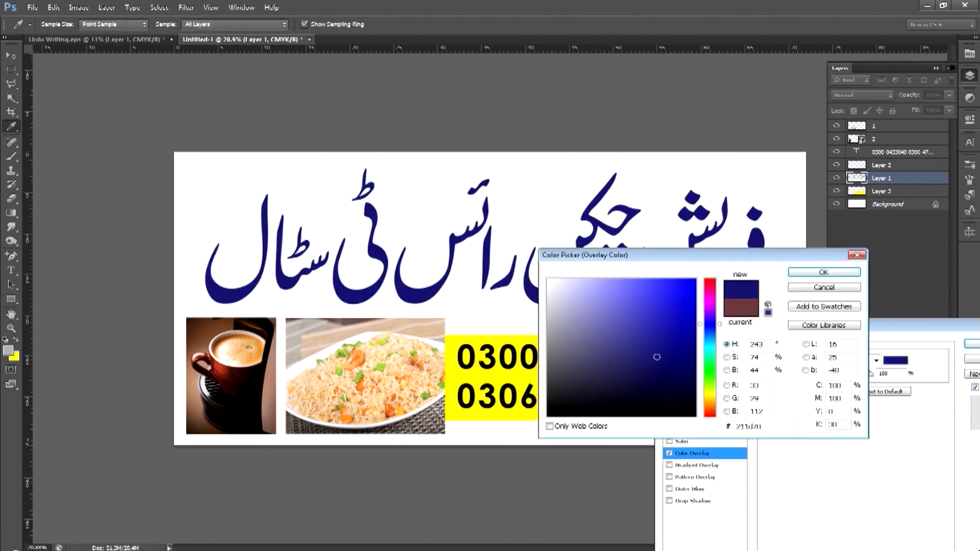
key(Return)
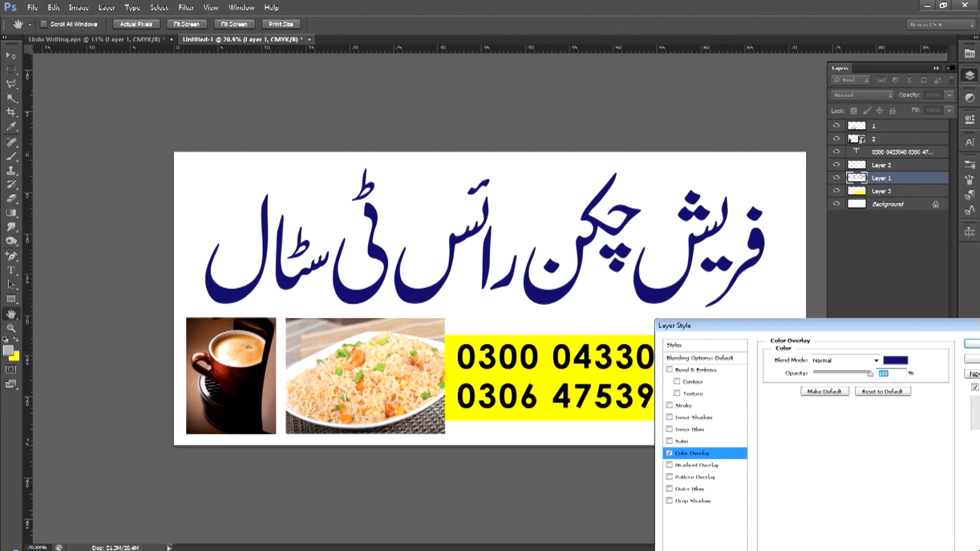
Step: Add a 27 px white Stroke to the Urdu heading and apply its layer style
click(684, 407)
drag(815, 359, 822, 366)
click(800, 434)
click(547, 241)
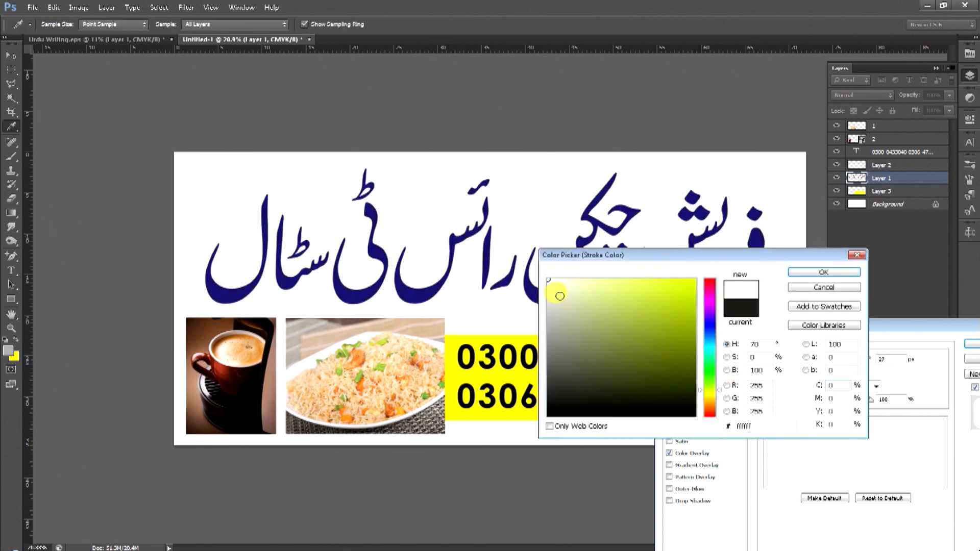
key(Return)
key(Return)
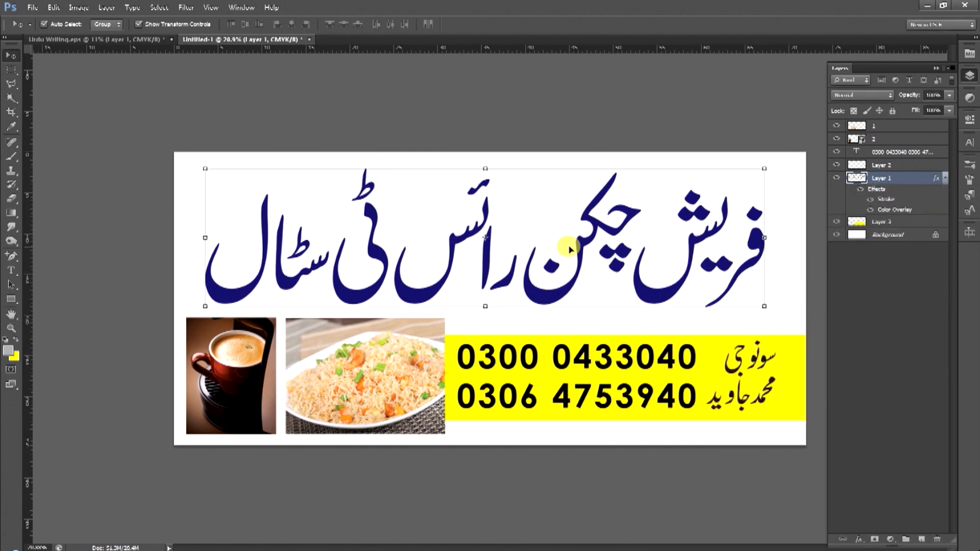
Step: Place the colourful image Backround 1.JPG from the Backrounds folder directly above the banner's Background layer
click(888, 234)
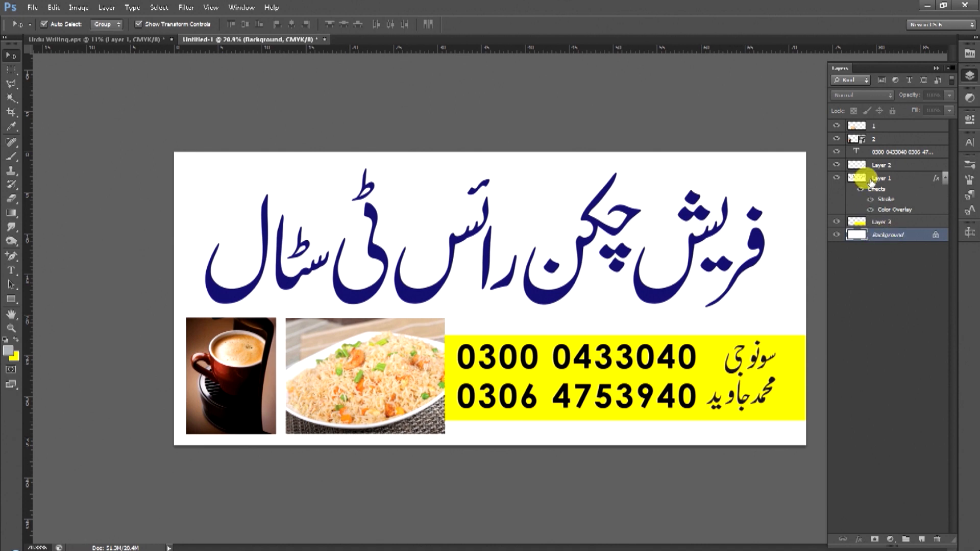
click(883, 179)
click(881, 234)
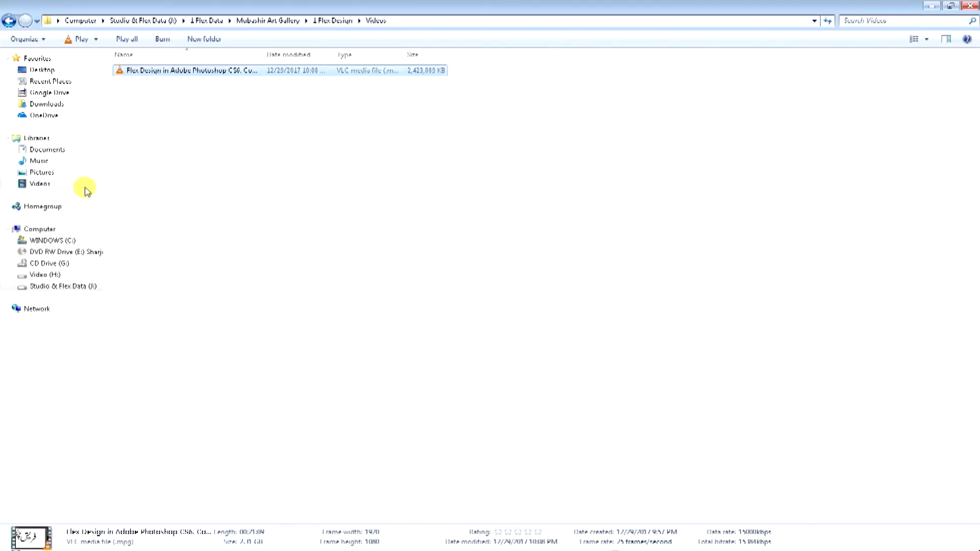
click(42, 275)
click(63, 286)
double_click(220, 97)
double_click(362, 102)
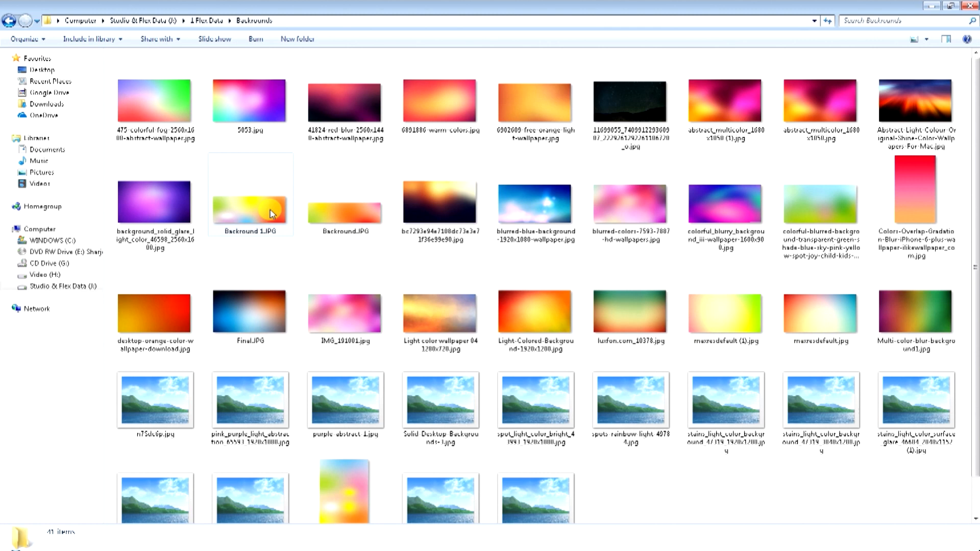
click(283, 222)
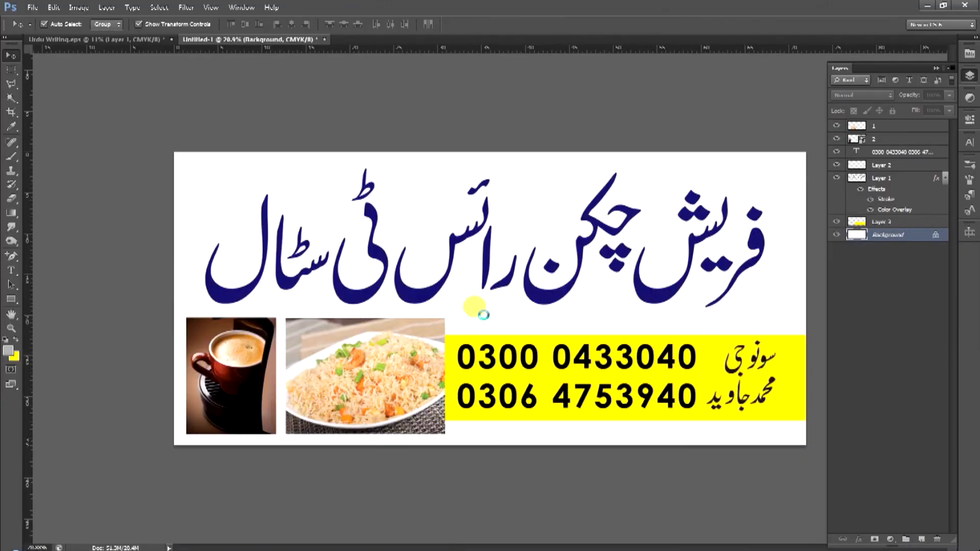
key(Return)
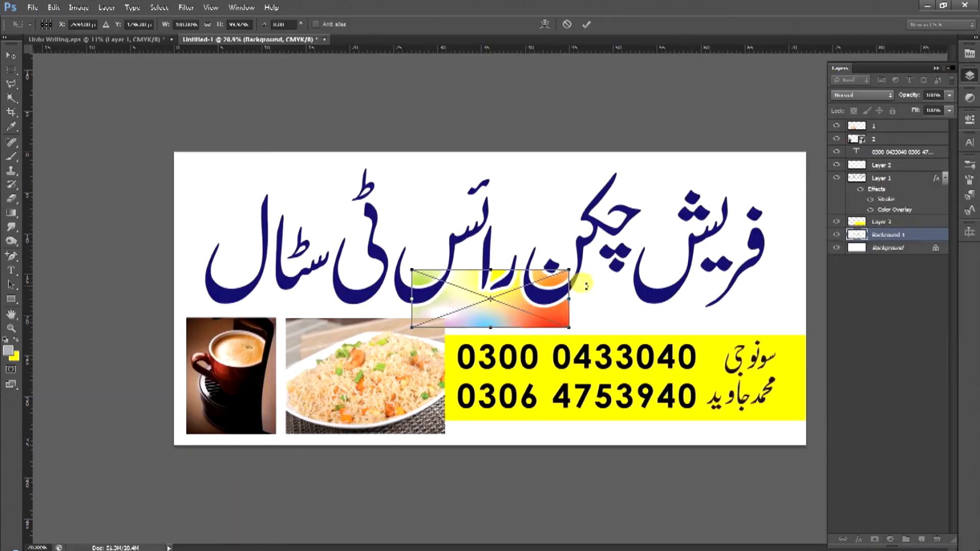
Step: Enlarge the placed colourful image to the banner's width and stretch its height until it covers the whole banner
drag(586, 285, 812, 197)
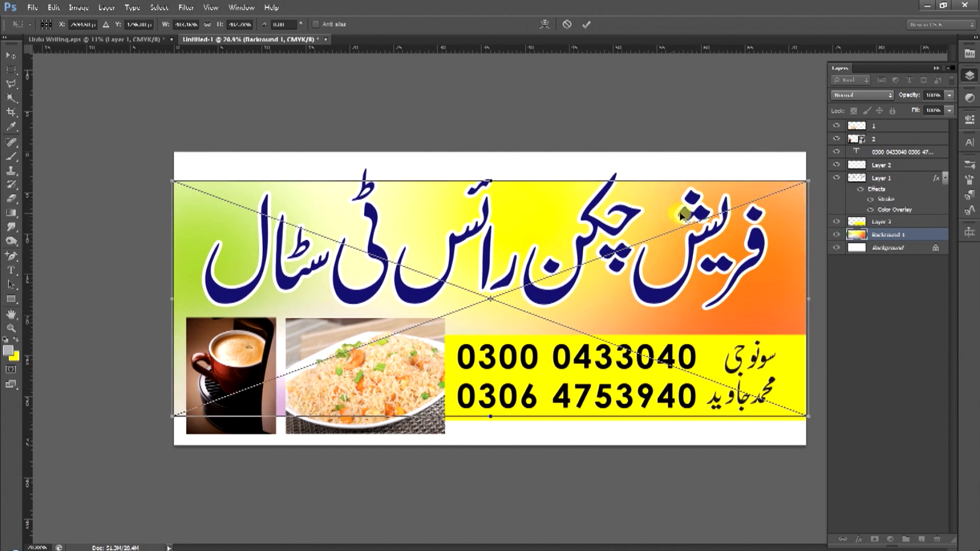
drag(514, 176, 513, 178)
key(Return)
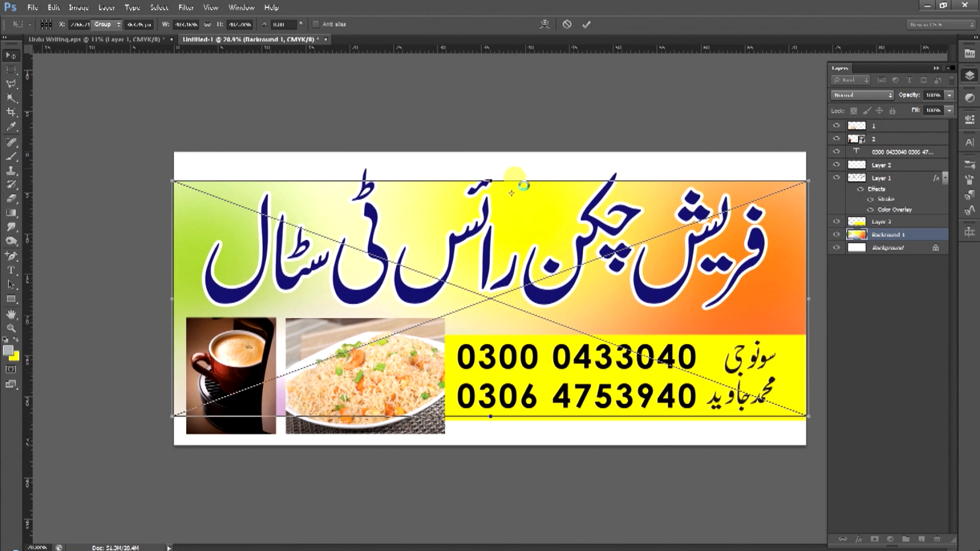
drag(491, 180, 494, 144)
double_click(553, 270)
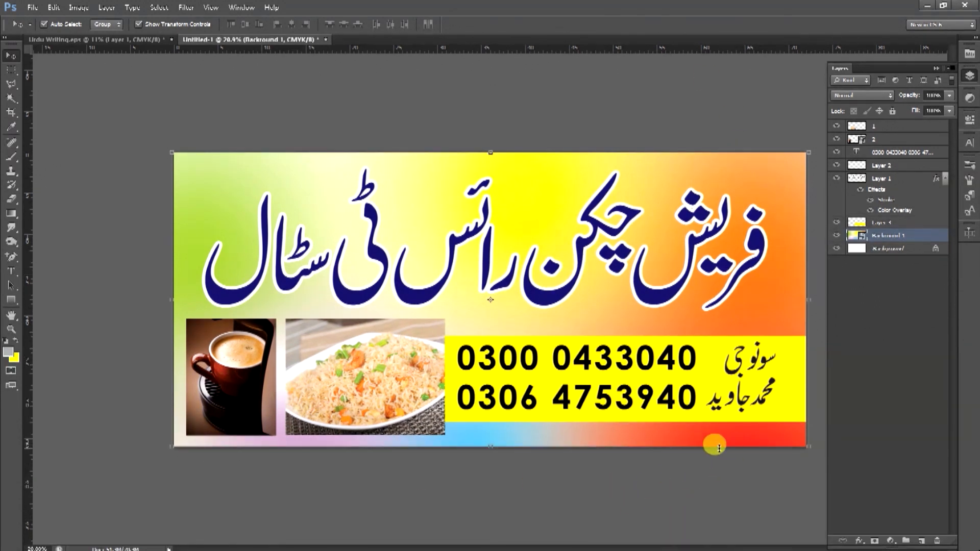
Step: Add a black Stroke about 40 px wide to the yellow band behind the phone numbers
key(ctrl+space)
click(704, 349)
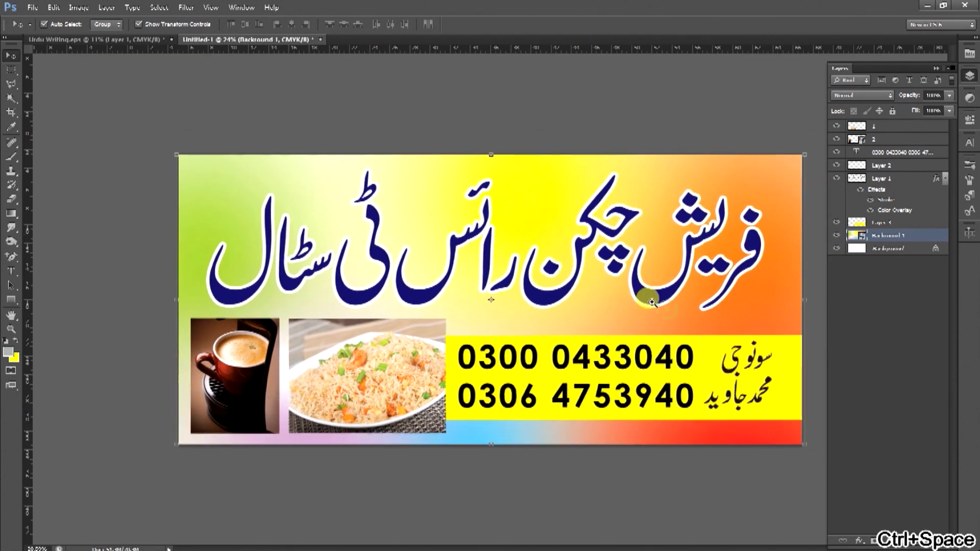
drag(652, 302, 632, 302)
click(780, 360)
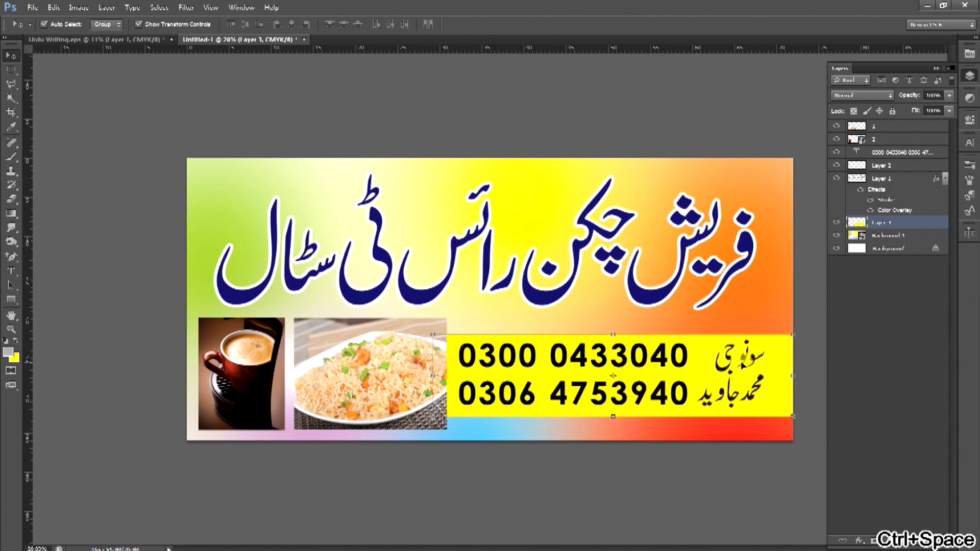
double_click(902, 227)
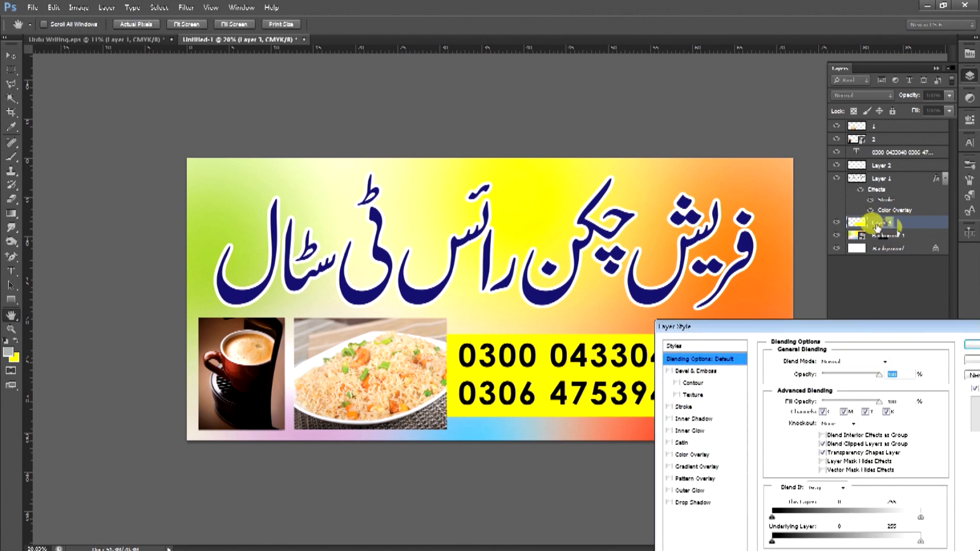
click(683, 406)
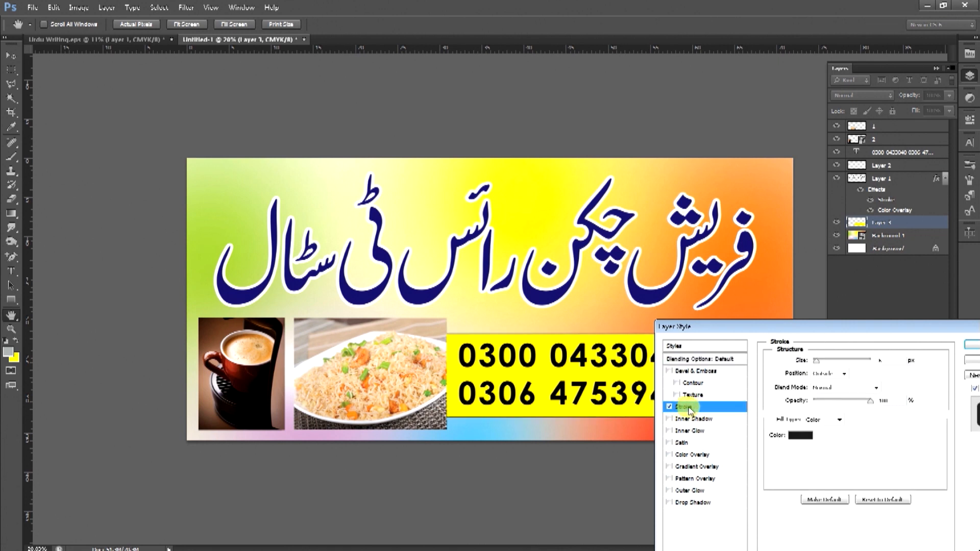
drag(811, 363, 827, 364)
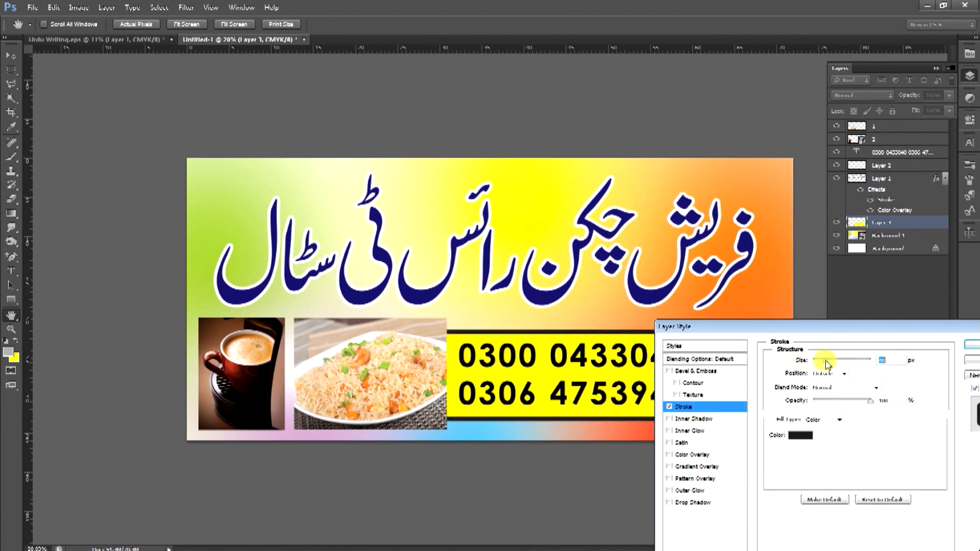
click(799, 436)
drag(694, 377, 751, 451)
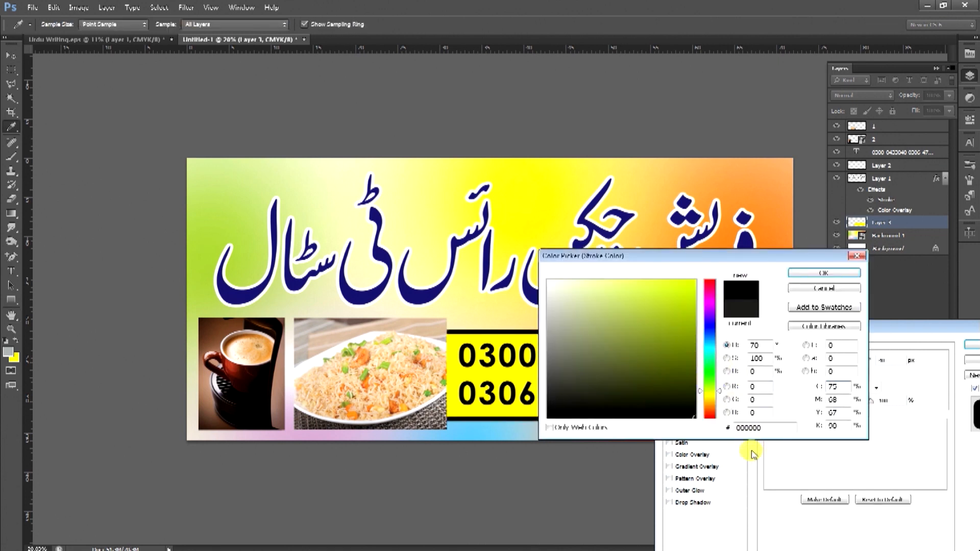
key(Return)
Step: Set the yellow band's Stroke blend mode to Color Burn and apply the layer style
click(827, 389)
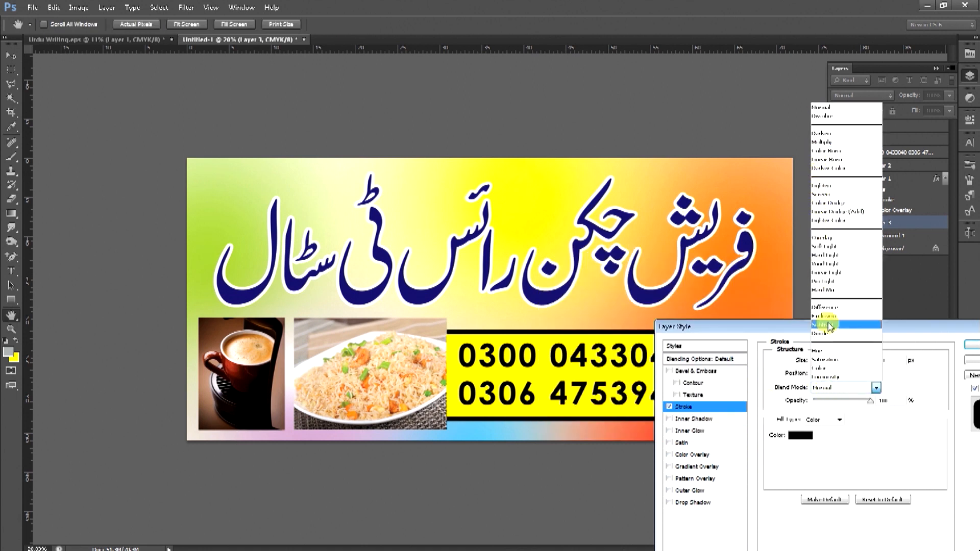
click(847, 431)
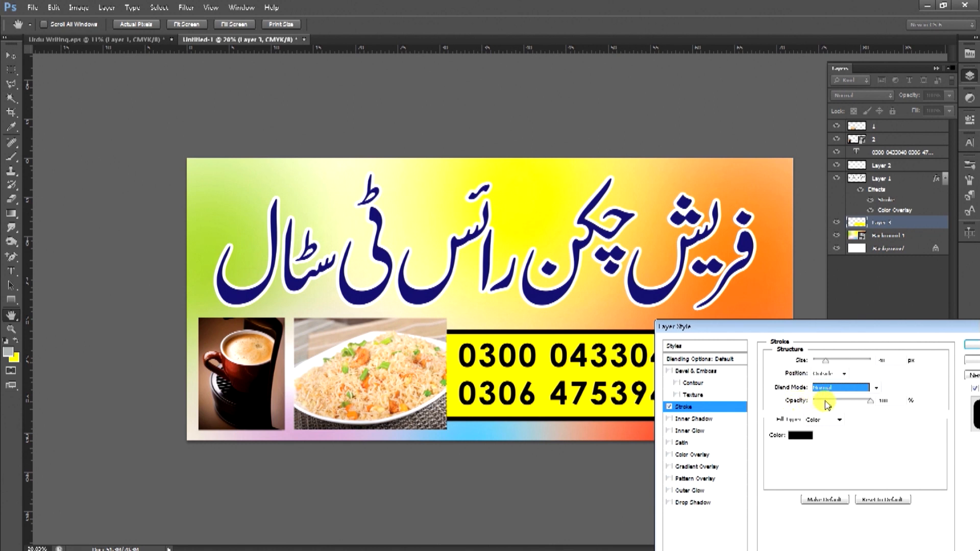
click(873, 401)
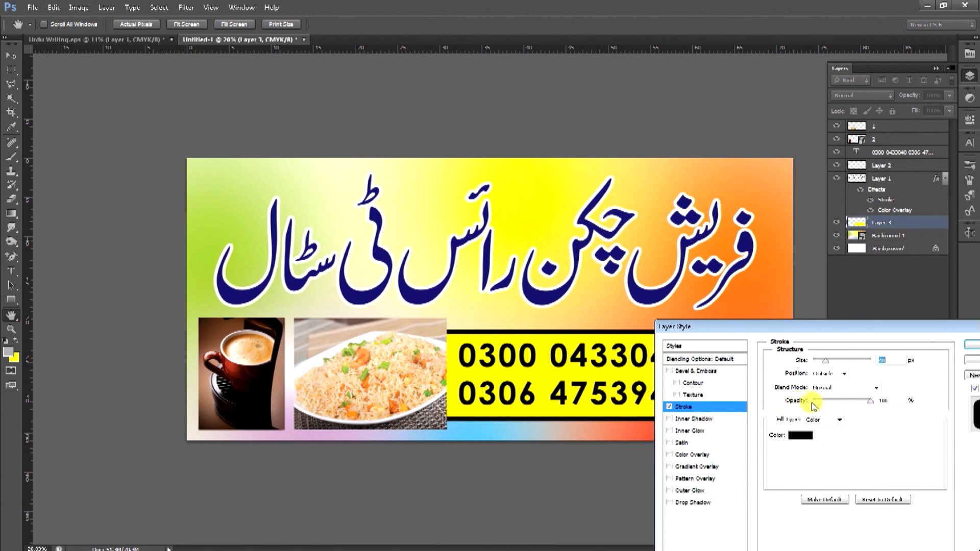
click(829, 388)
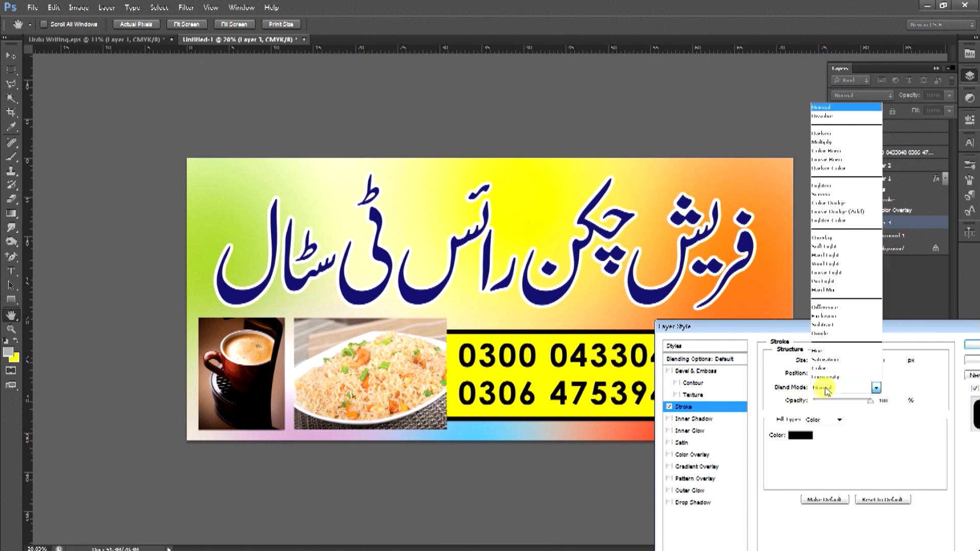
click(822, 151)
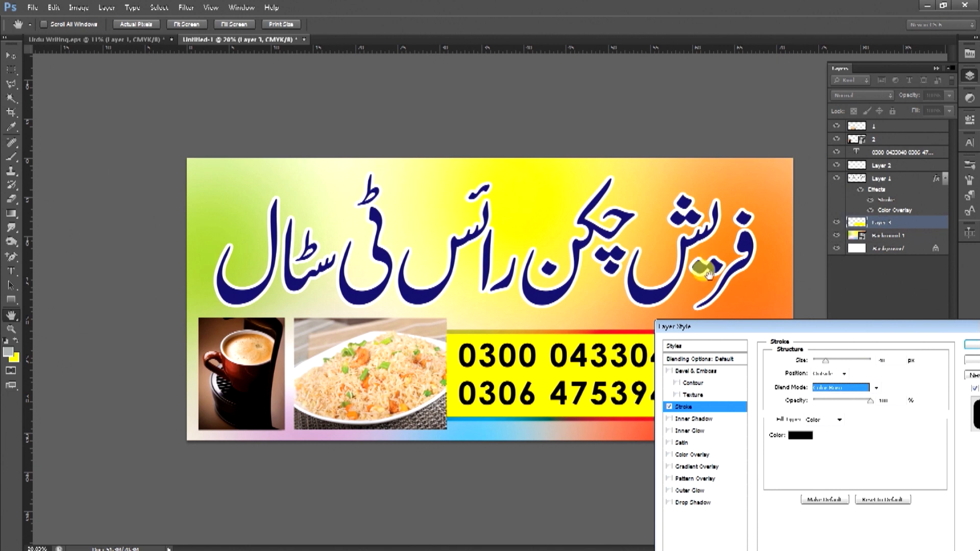
drag(675, 439, 670, 443)
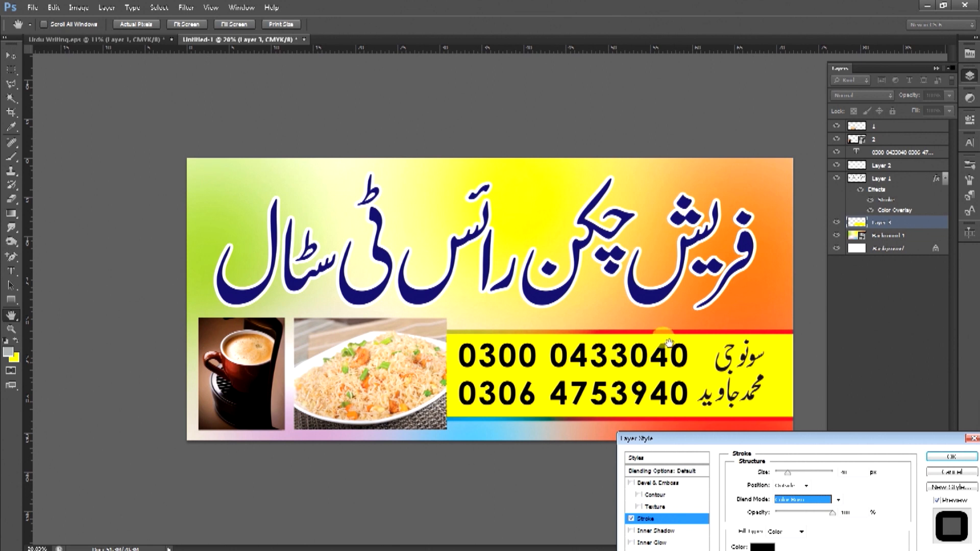
click(945, 459)
key(v)
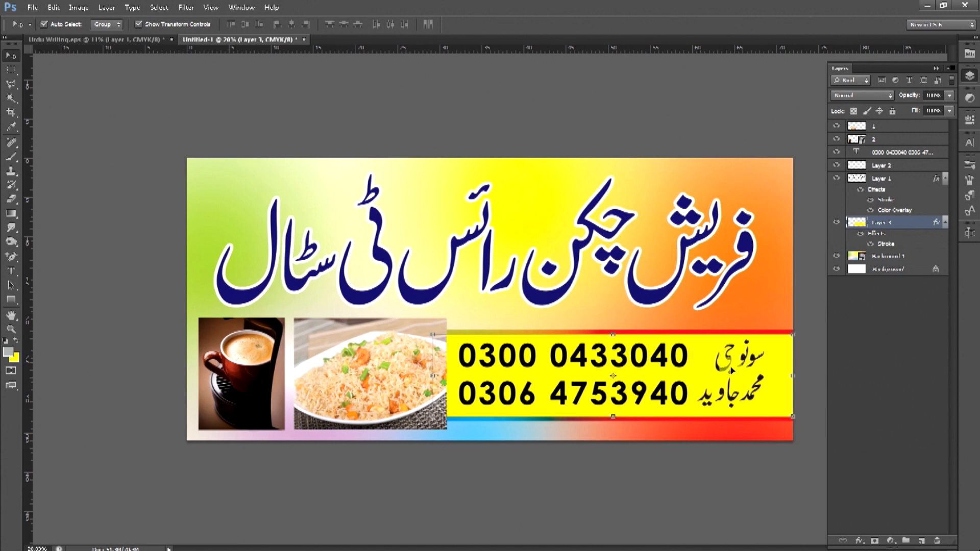
Step: Group the phone numbers layer with the Urdu names layer
click(726, 373)
shift+click(659, 358)
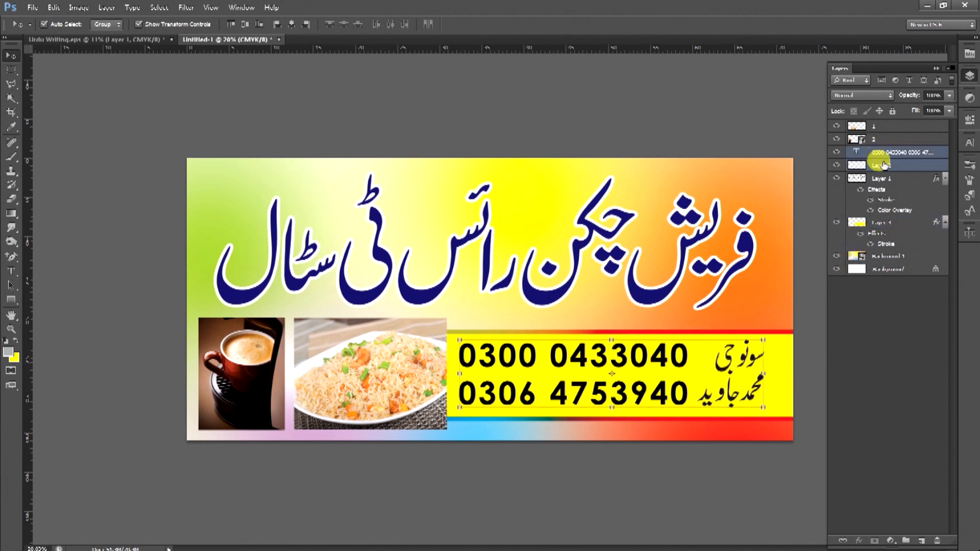
key(ctrl+g)
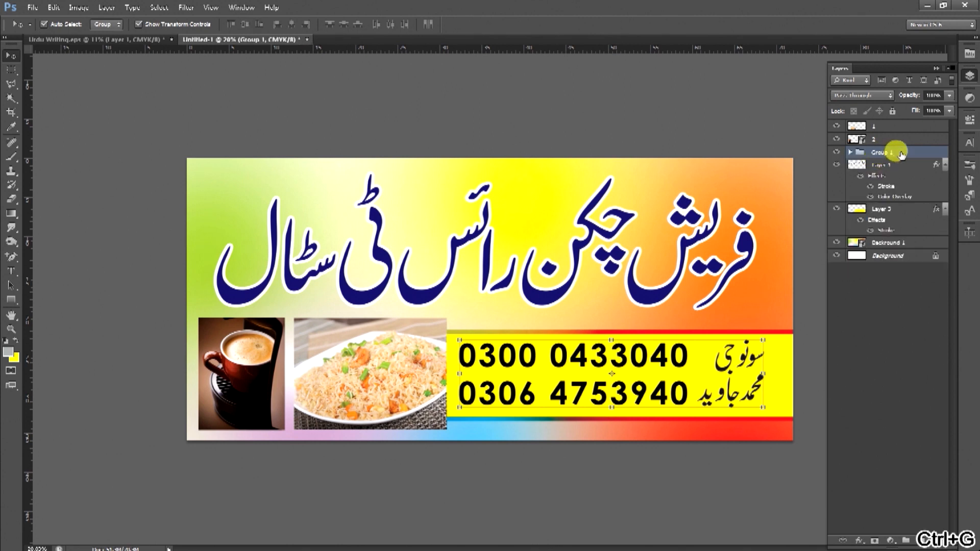
Step: Add a thin white Stroke to the group of phone numbers and names
double_click(909, 152)
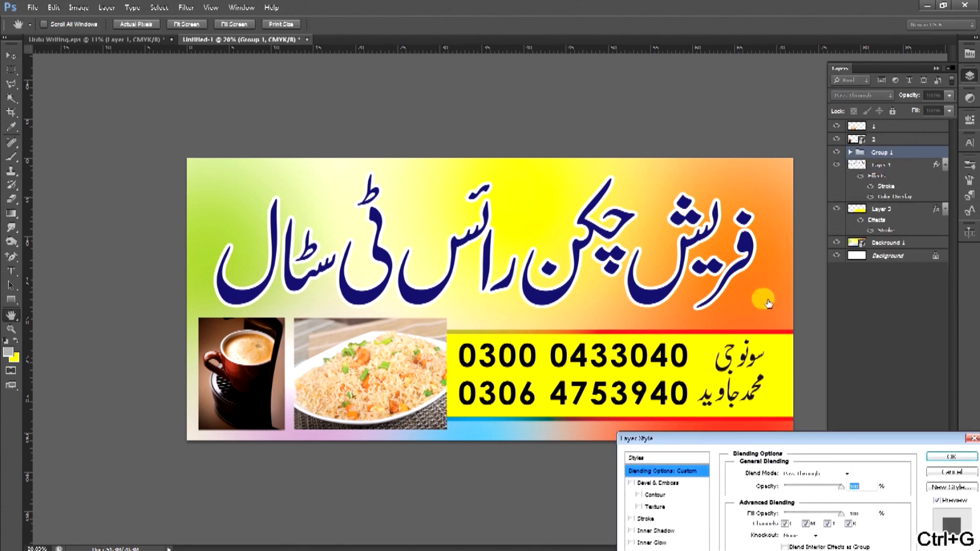
click(647, 519)
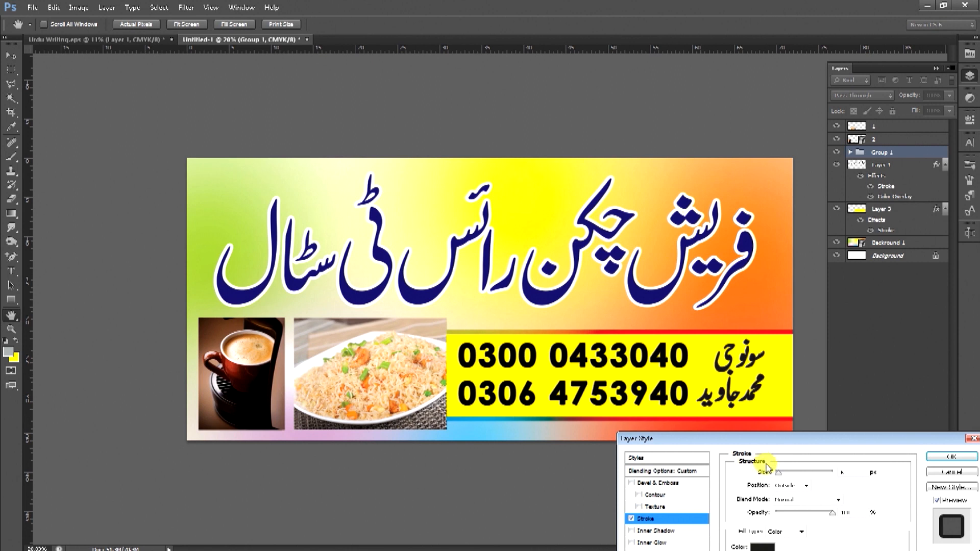
drag(778, 473, 819, 474)
click(763, 546)
click(547, 279)
key(Return)
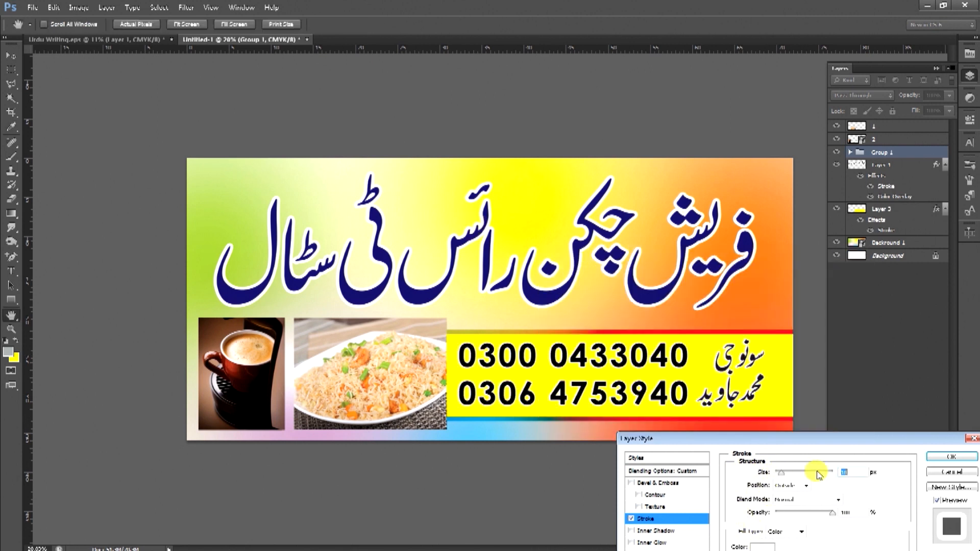
drag(701, 438, 692, 345)
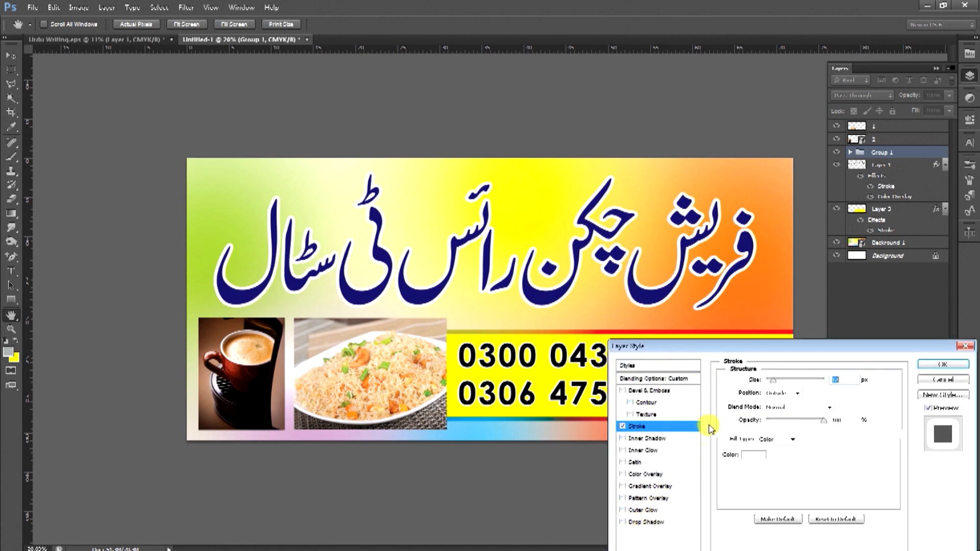
Step: Give the group of phone numbers and names a black Color Overlay and apply its layer style
click(653, 476)
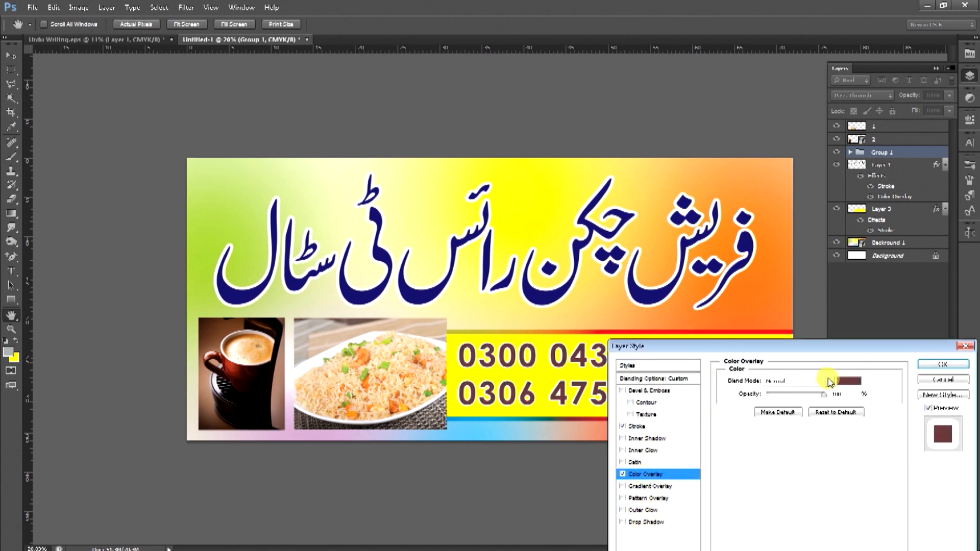
click(848, 381)
drag(636, 350, 826, 497)
key(Return)
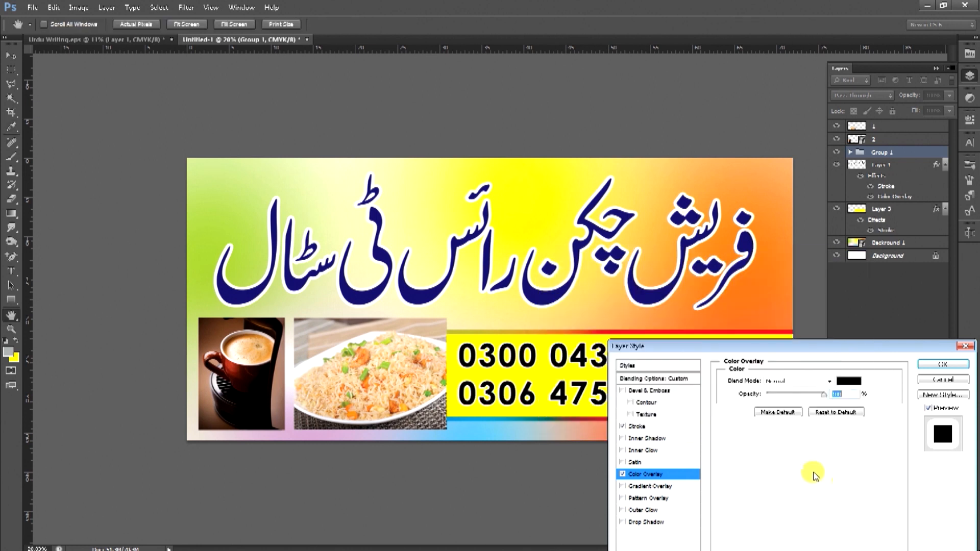
key(Return)
Step: Nudge the group of phone numbers and names slightly to the right and down within the yellow band
key(Right)
key(Right)
key(Right)
key(Right)
key(Right)
key(Right)
key(Down)
key(Down)
key(Down)
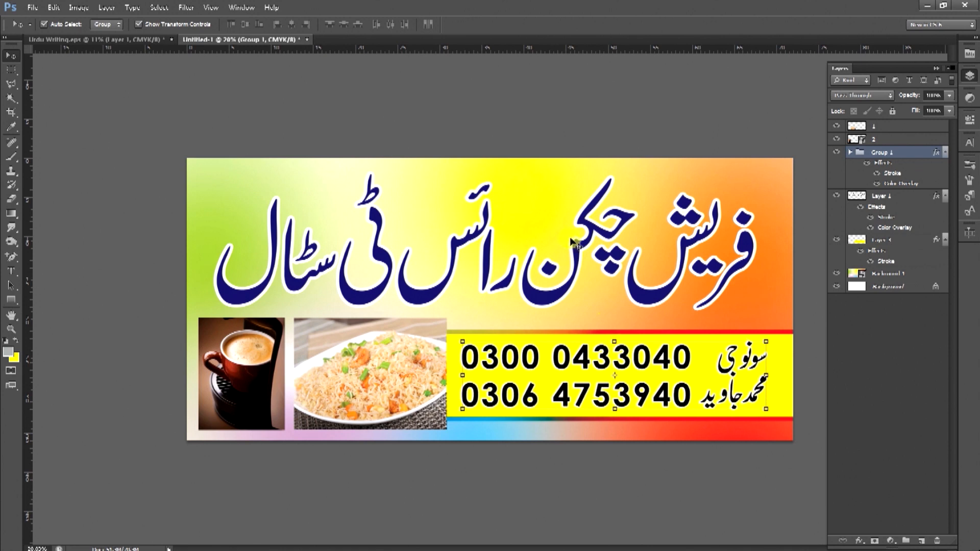
Step: Cut the Urdu word اینڈ out of Urdu Writing.eps and paste it into the banner document
click(115, 40)
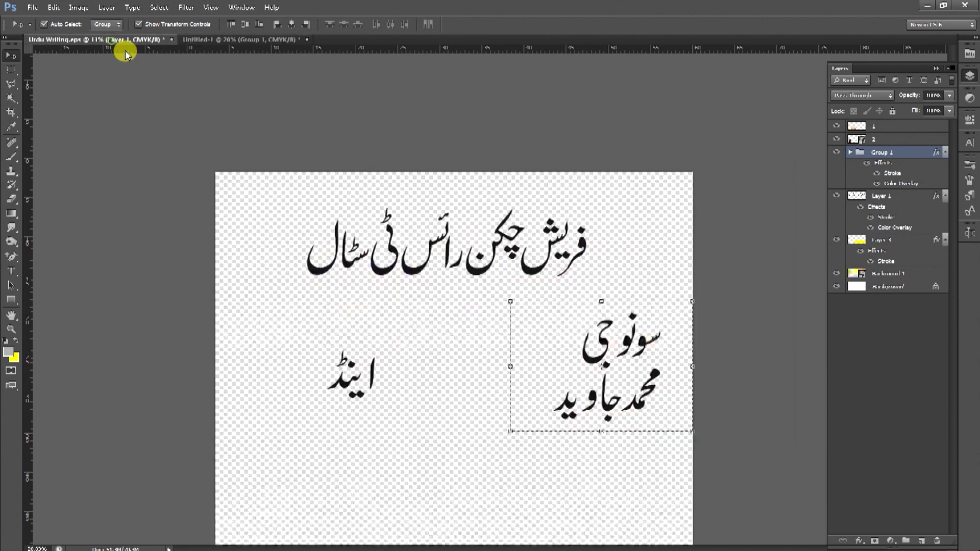
key(m)
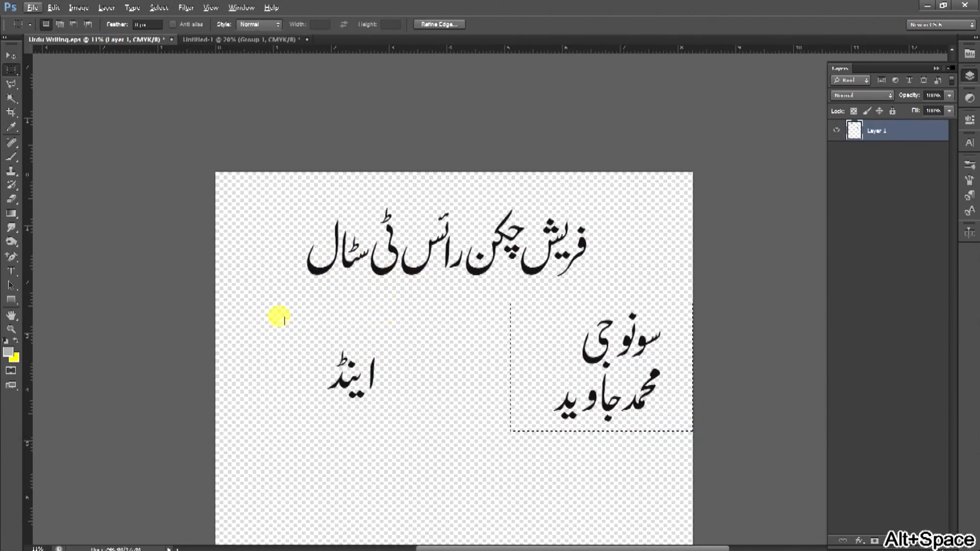
right_click(10, 69)
click(287, 344)
drag(300, 340, 402, 416)
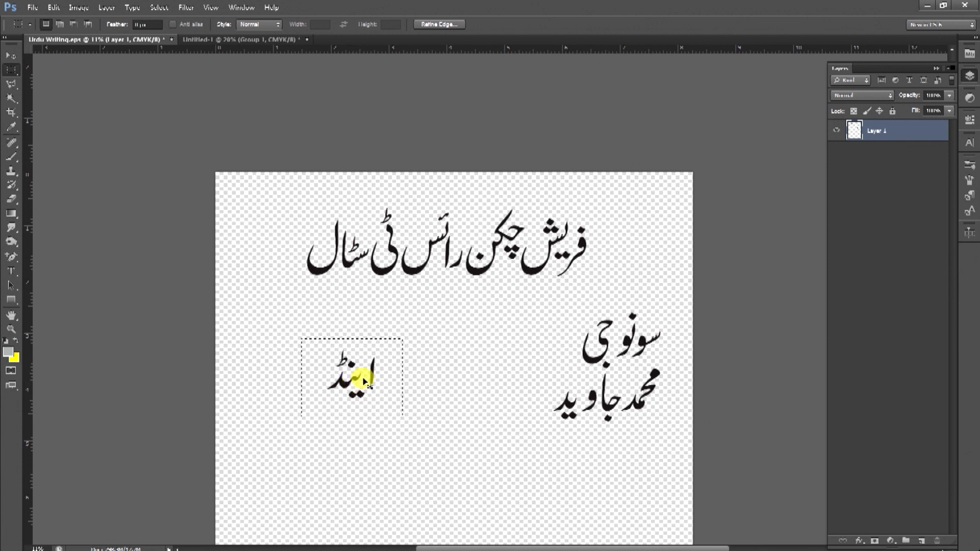
key(ctrl+x)
click(247, 40)
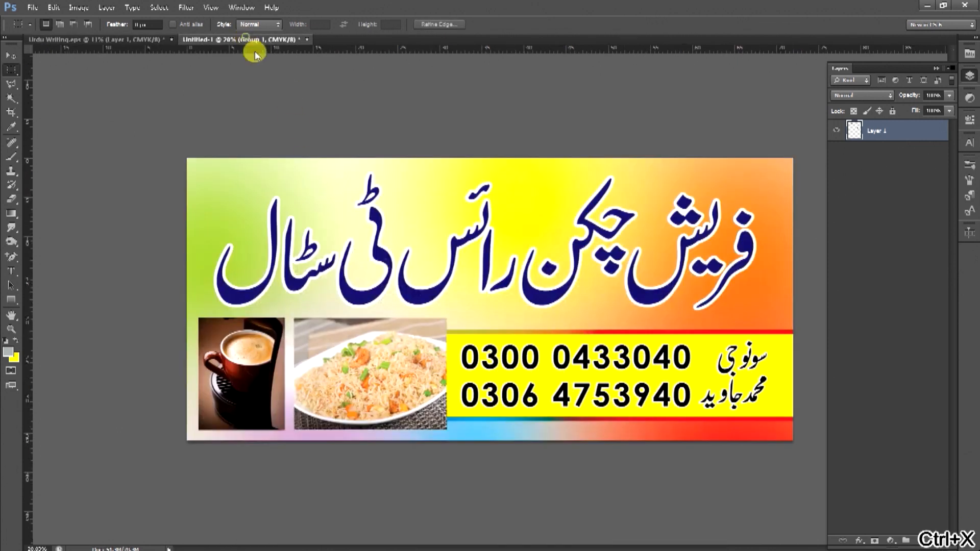
key(ctrl+v)
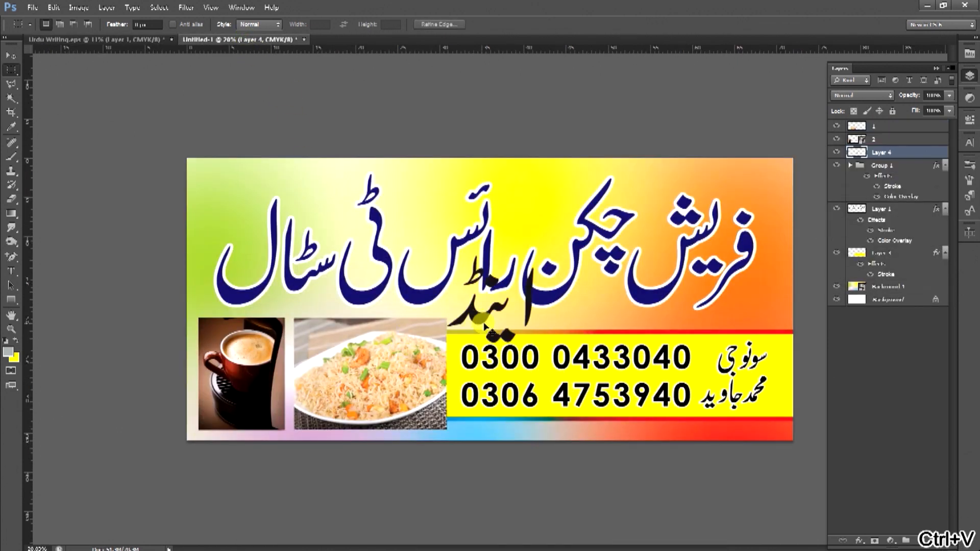
Step: Scale the pasted word اینڈ down to about half size and place it between رائس and ٹی in the heading
key(ctrl+t)
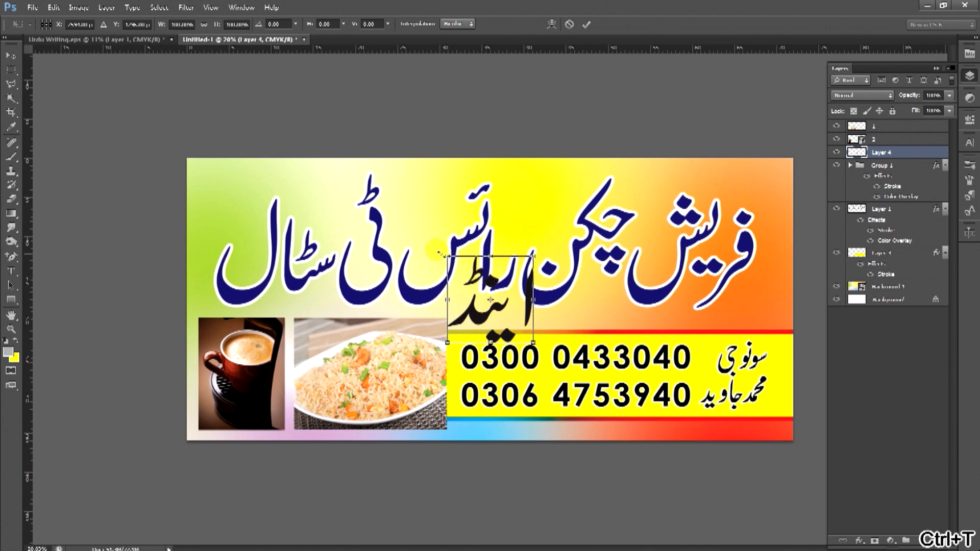
key(Return)
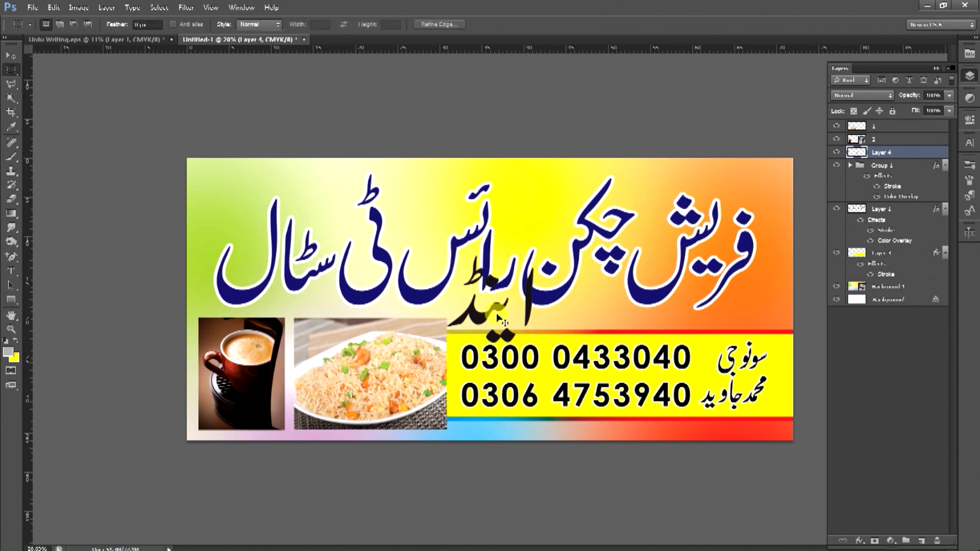
key(ctrl+t)
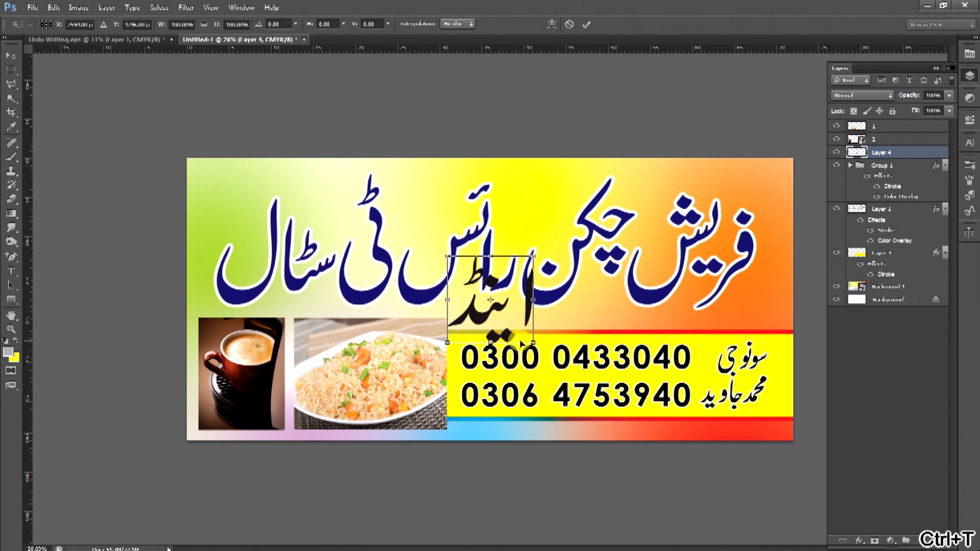
drag(518, 327, 453, 245)
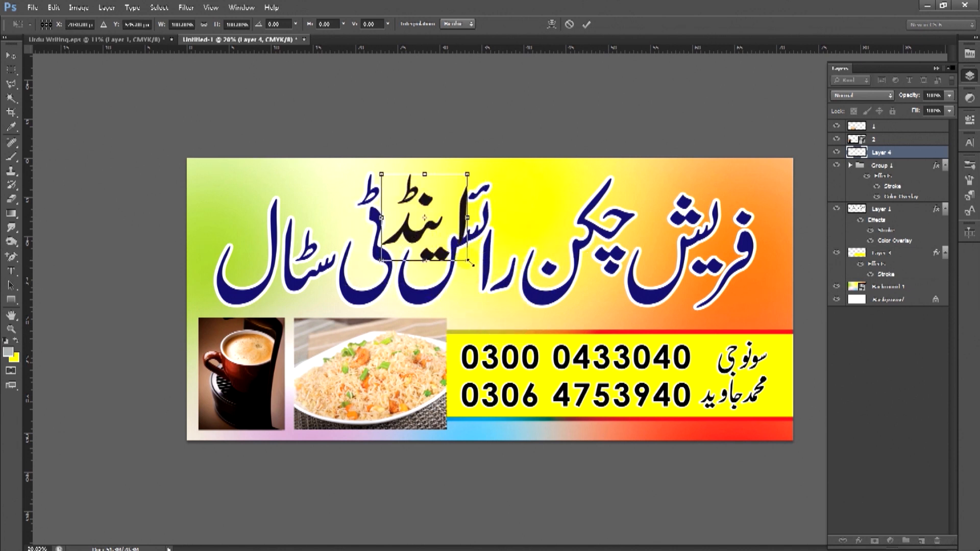
drag(469, 261, 426, 219)
drag(408, 184, 436, 194)
key(Return)
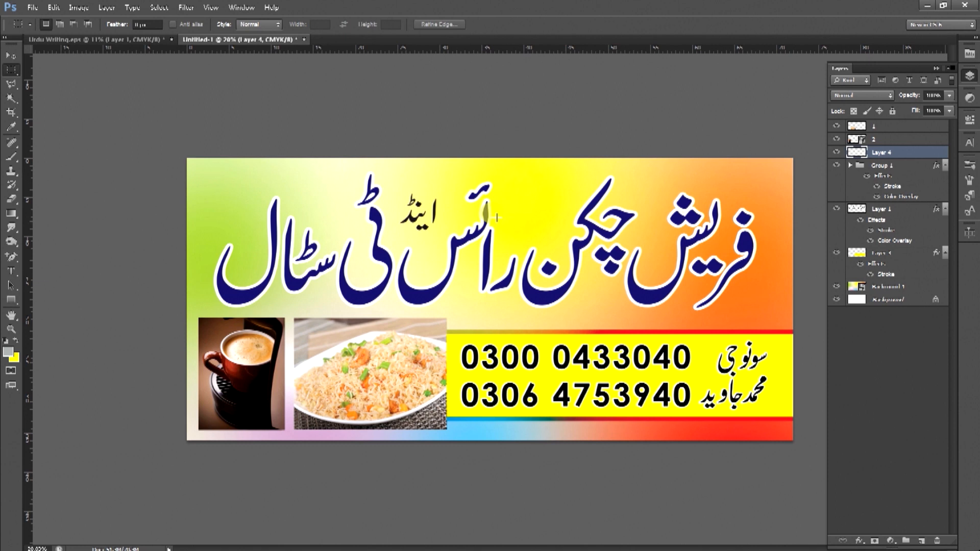
Step: Move the Stroke and Color Overlay effects from Group 1 onto the اینڈ layer, Layer 4
click(881, 177)
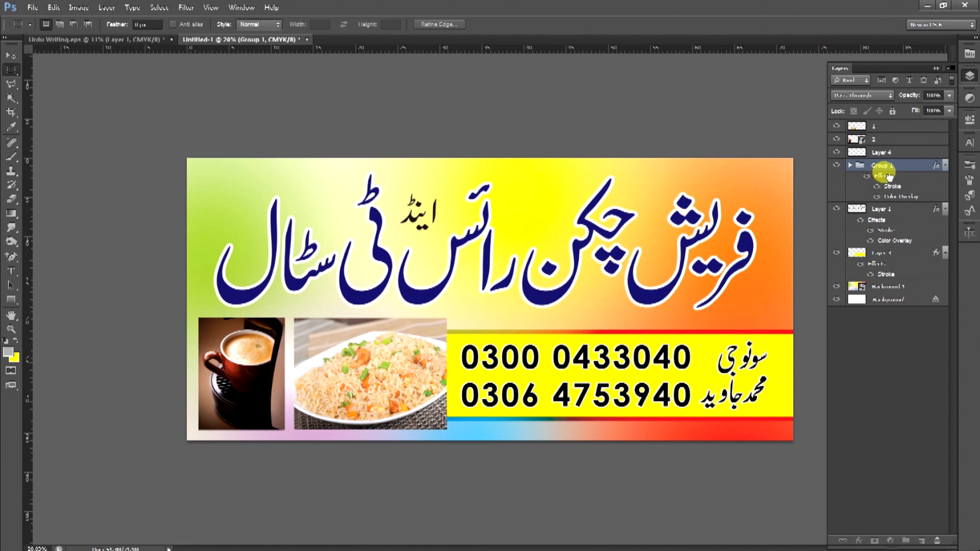
drag(893, 150, 892, 152)
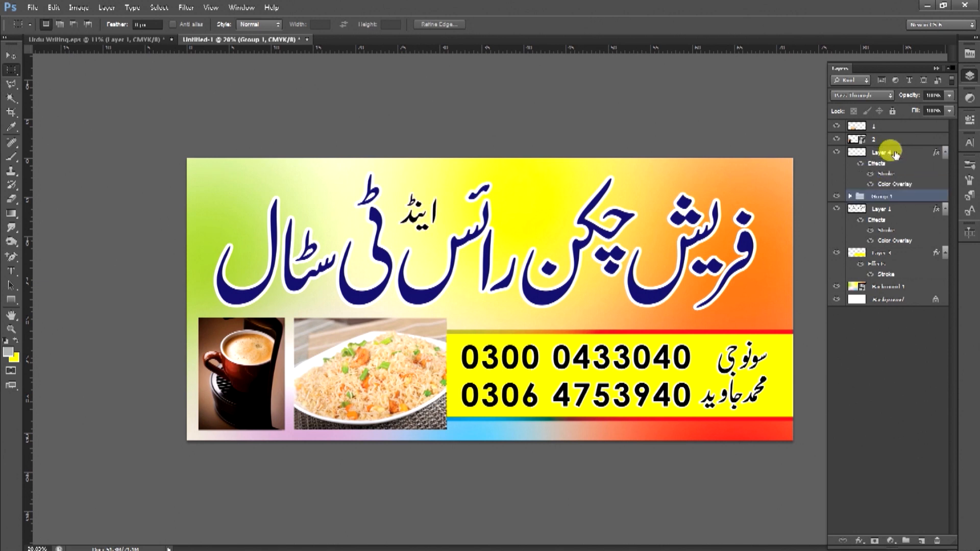
Step: Fit the whole banner on screen and collapse the Layers panel to review the finished design
drag(422, 221, 459, 248)
key(ctrl+0)
key(w)
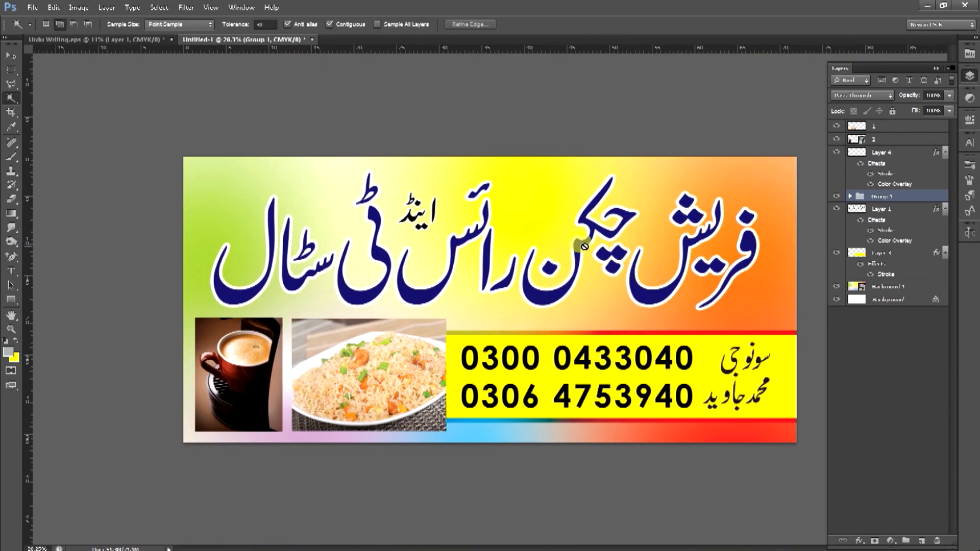
mouse_move(629, 258)
mouse_down()
mouse_move(619, 252)
mouse_move(631, 257)
mouse_up()
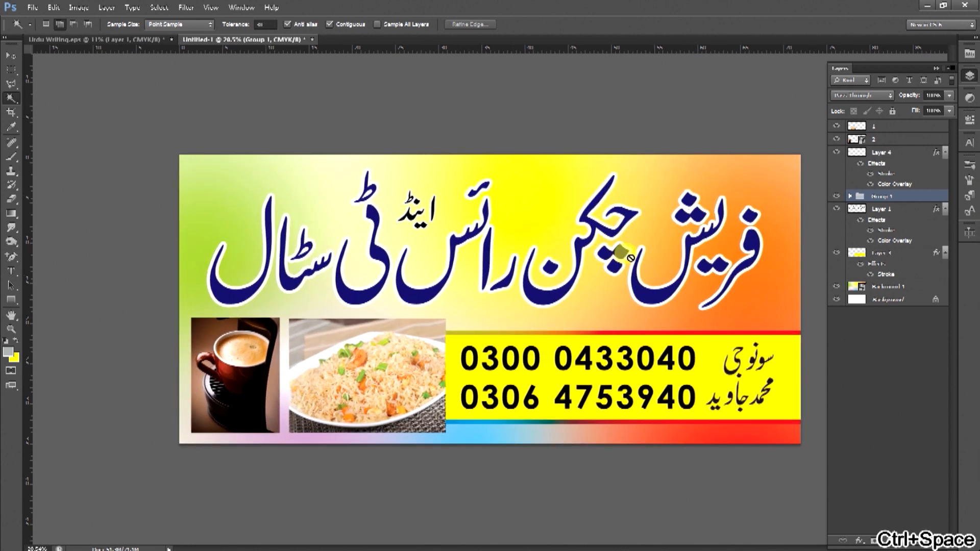
key(ctrl+0)
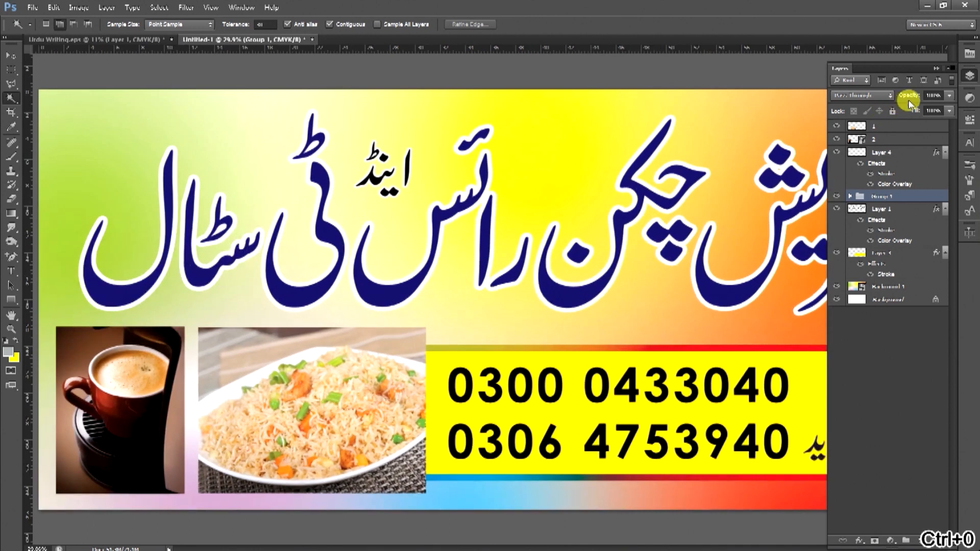
click(936, 67)
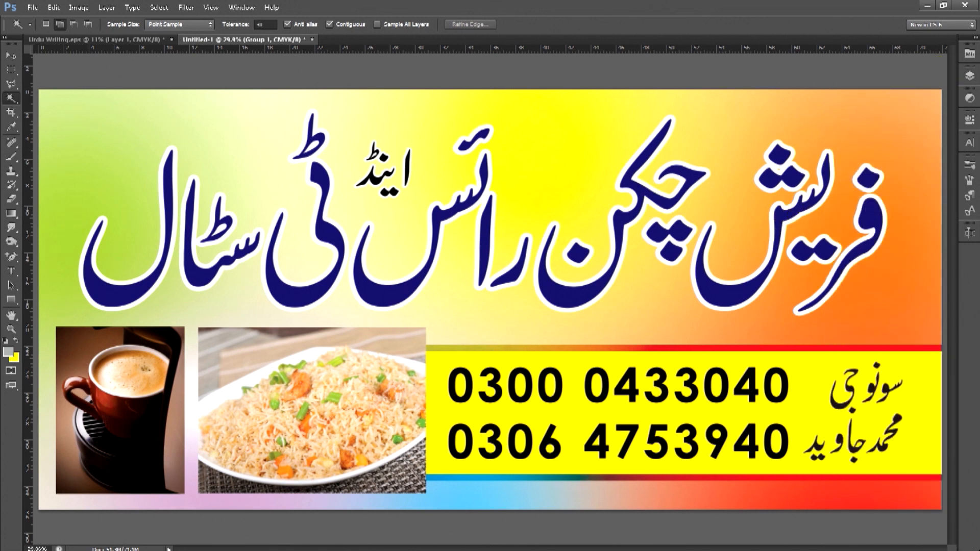
click(416, 549)
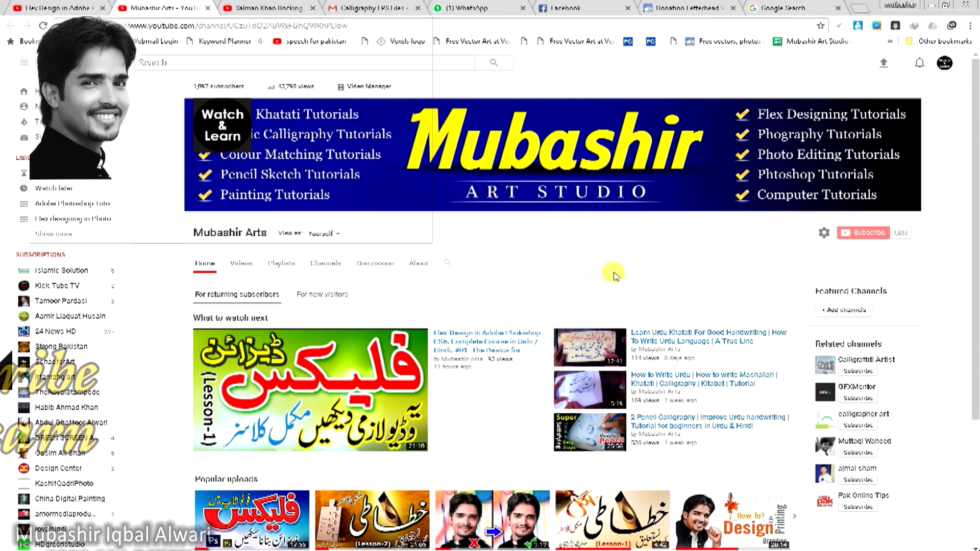
key(alt+Tab)
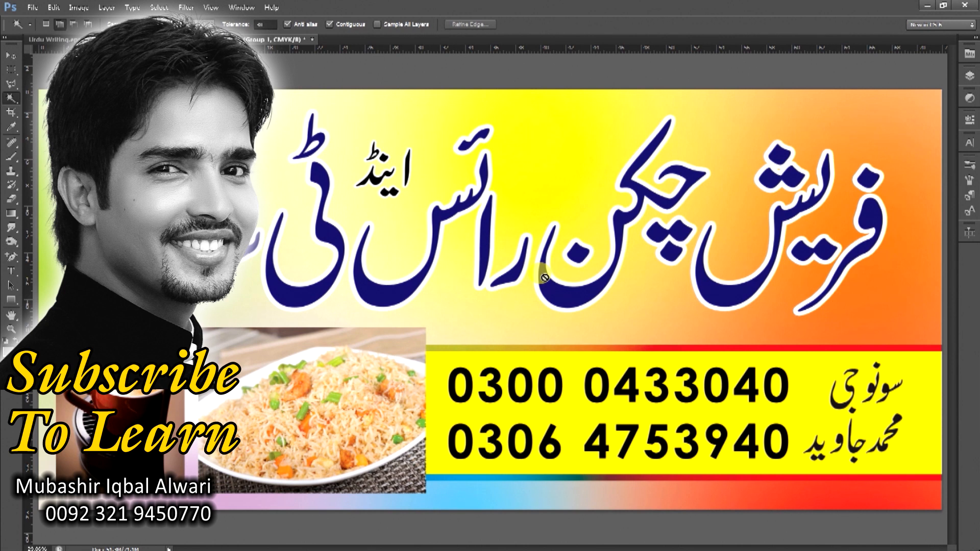
key(ctrl+shift+b)
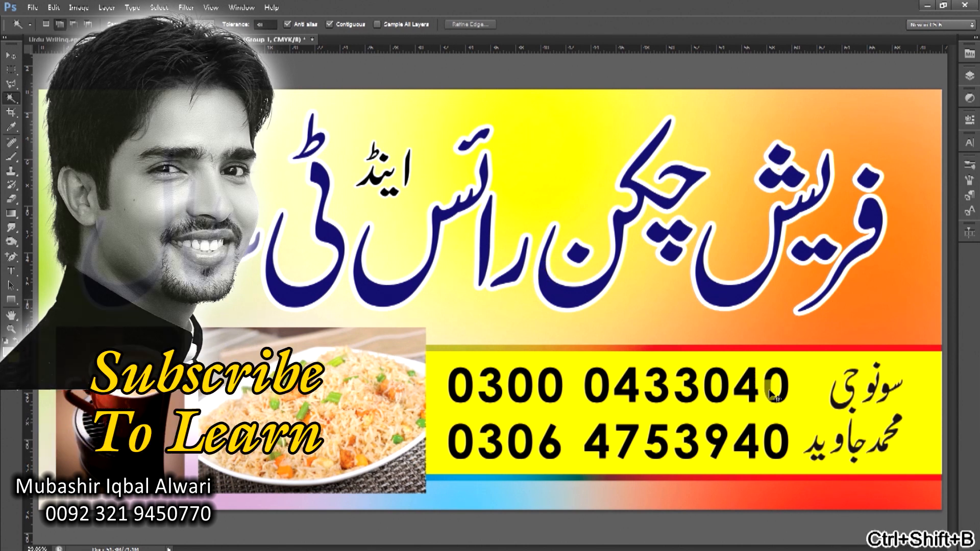